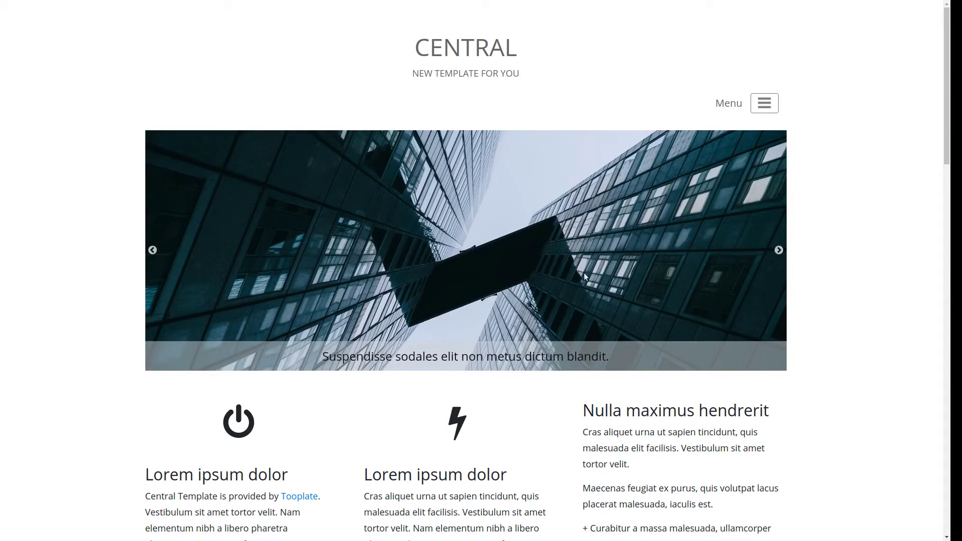
# Look through the Central template page, including its image carousel, content sections and contact form.
pyautogui.click(778, 250)
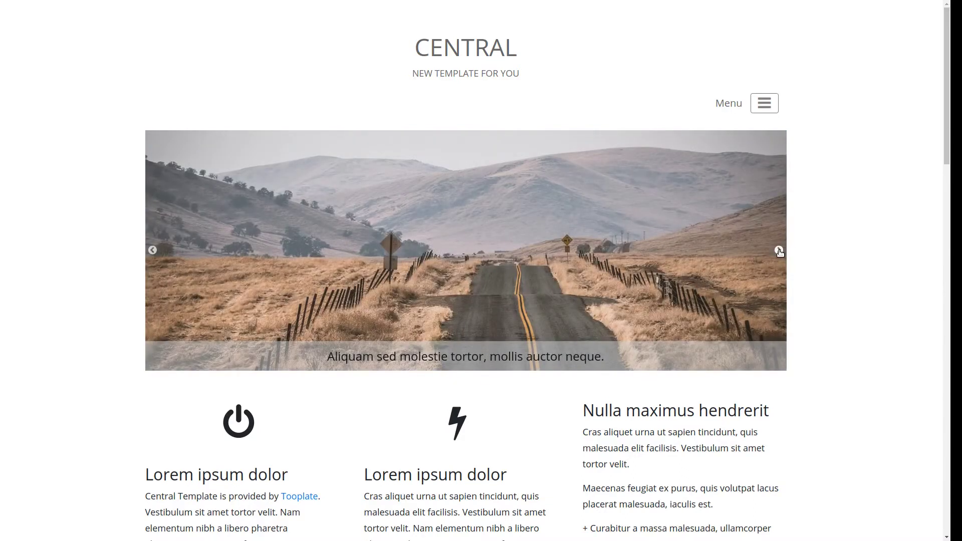
pyautogui.click(779, 250)
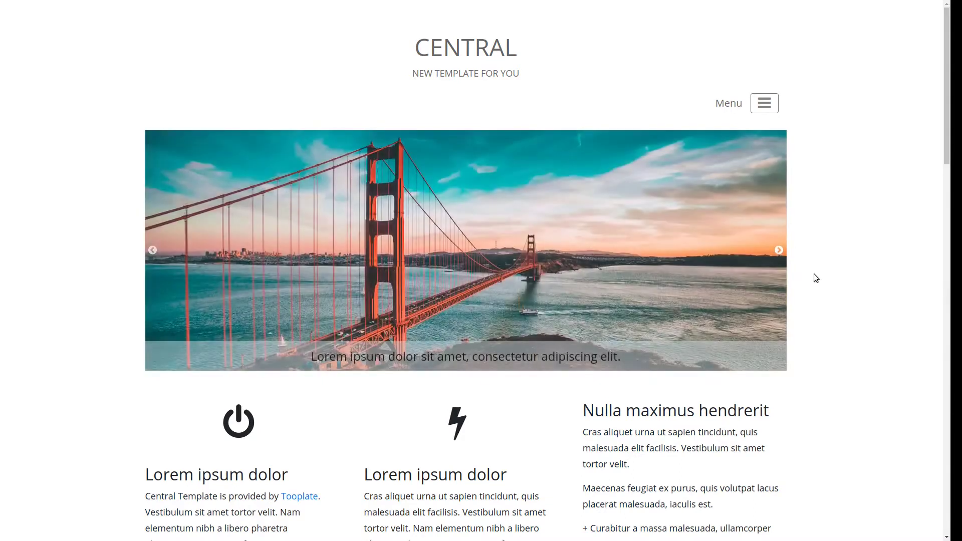
pyautogui.scroll(-6, 827, 322)
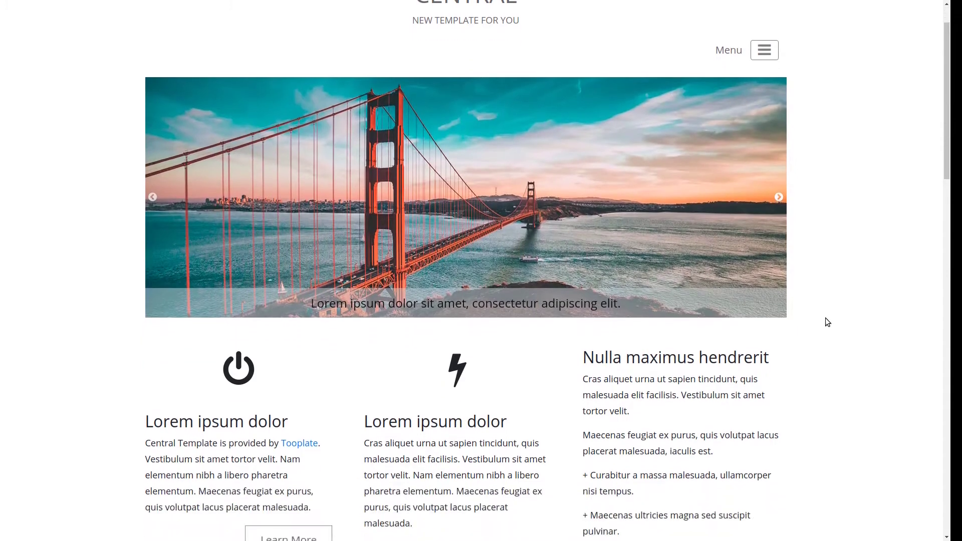
pyautogui.scroll(-14, 499, 296)
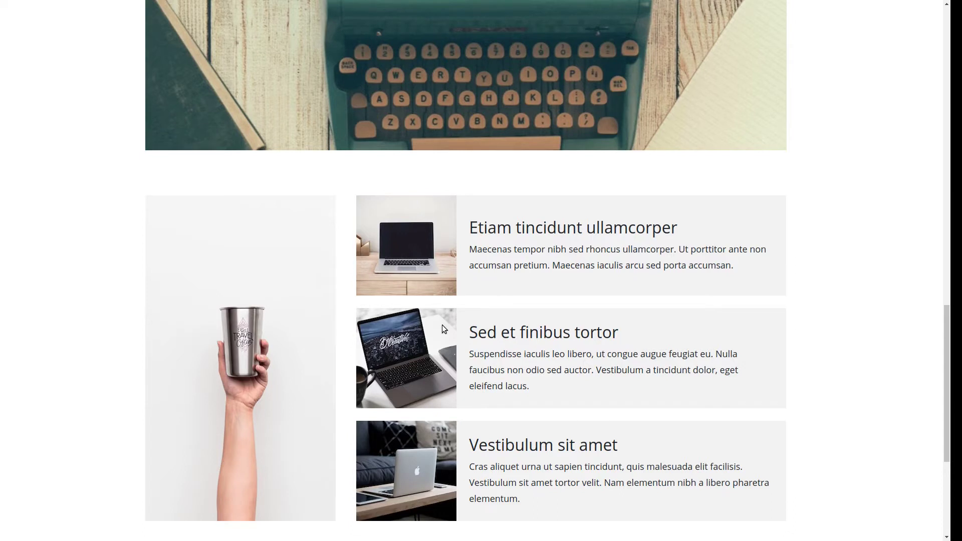
pyautogui.scroll(-5, 458, 314)
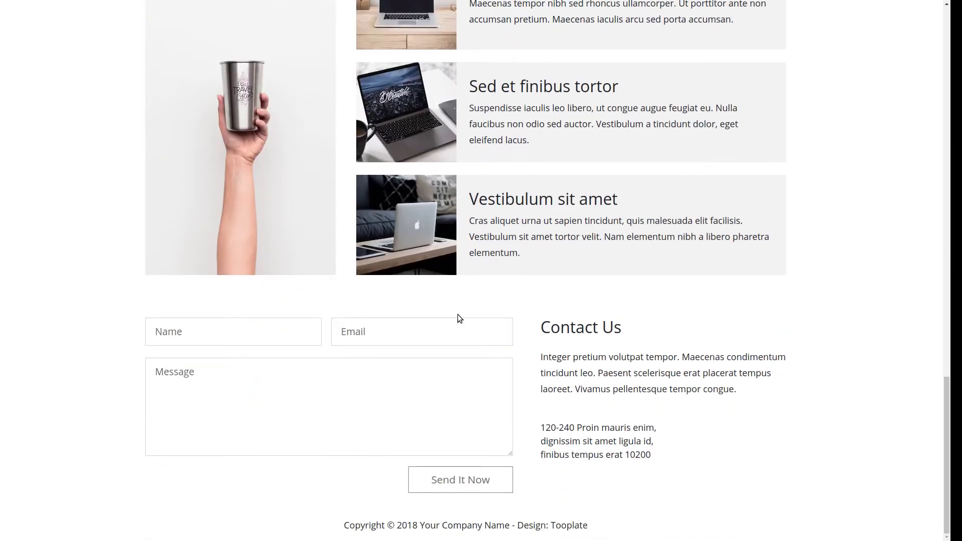
pyautogui.scroll(10, 458, 314)
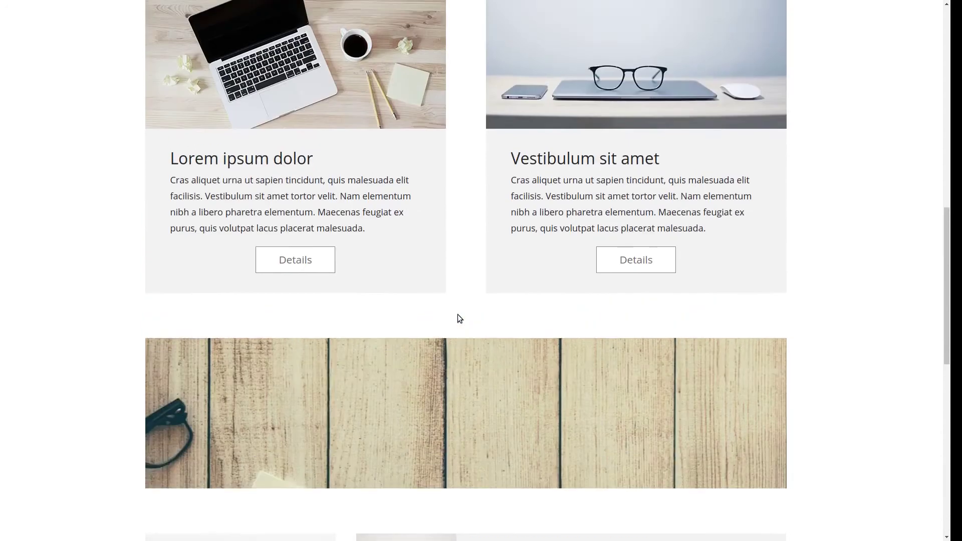
pyautogui.scroll(10, 458, 314)
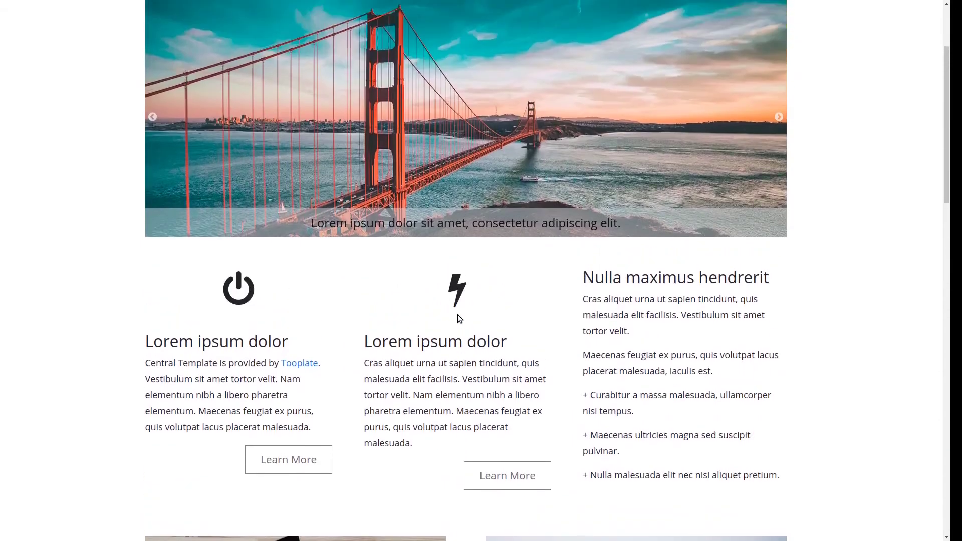
pyautogui.scroll(3, 458, 314)
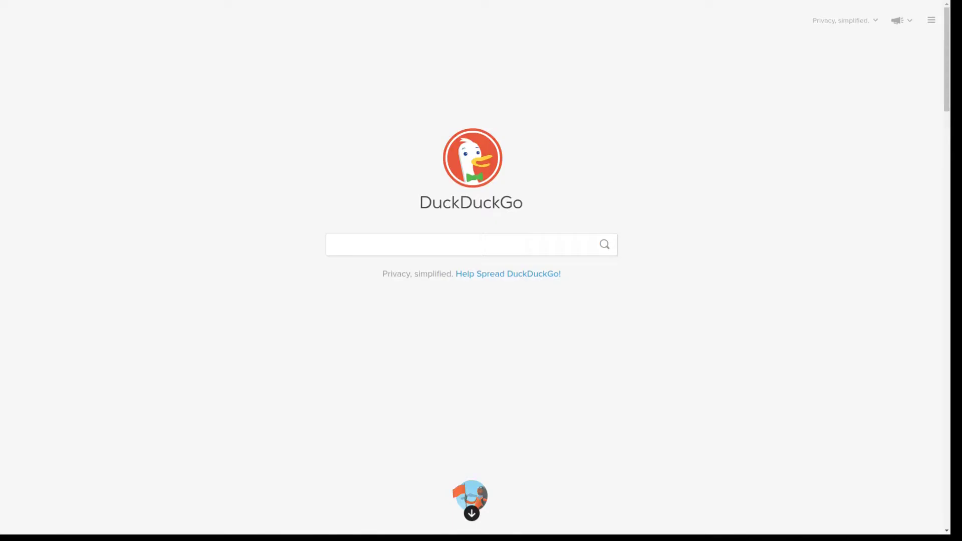
# Search DuckDuckGo for "matomo events".
pyautogui.click(364, 245)
pyautogui.write('matomo')
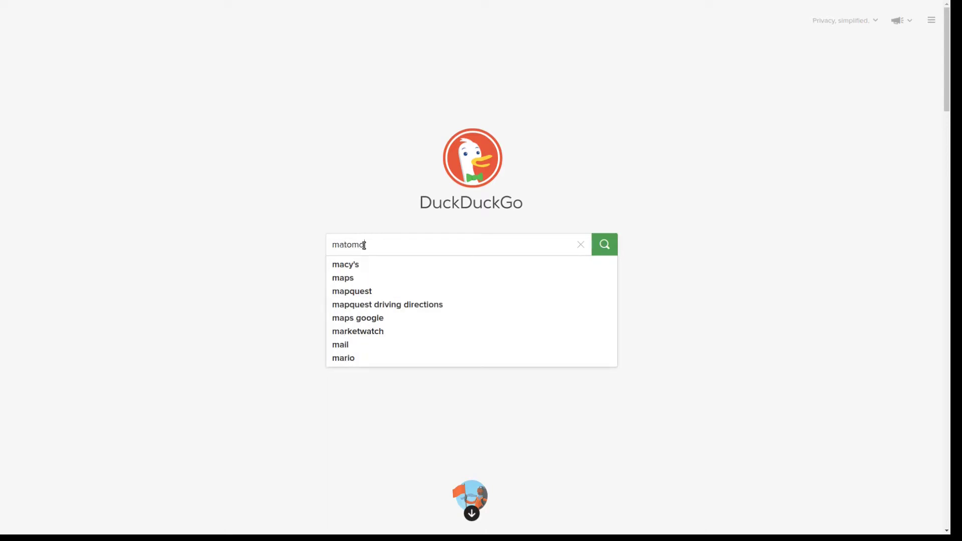
pyautogui.write(' evemnt')
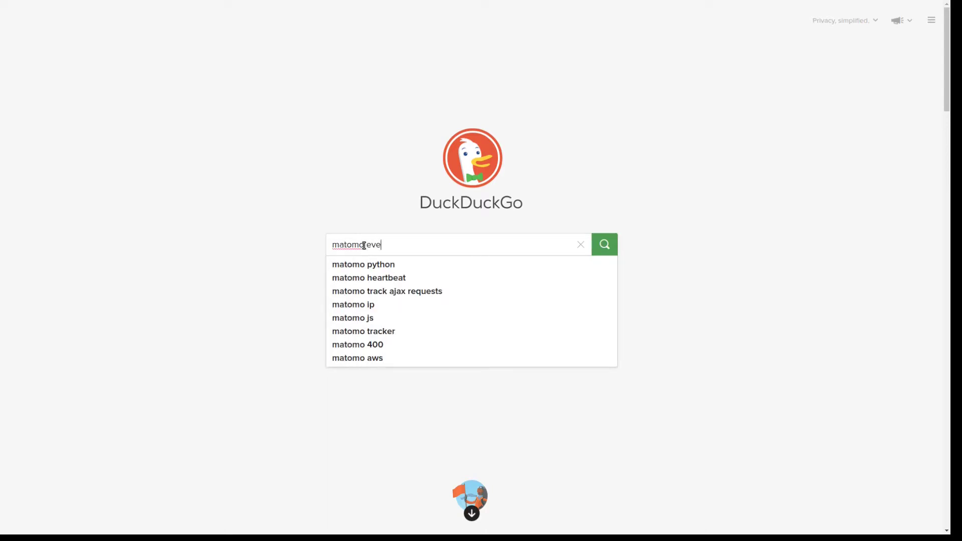
pyautogui.press('BackSpace')
pyautogui.press('BackSpace')
pyautogui.press('BackSpace')
pyautogui.write('nts')
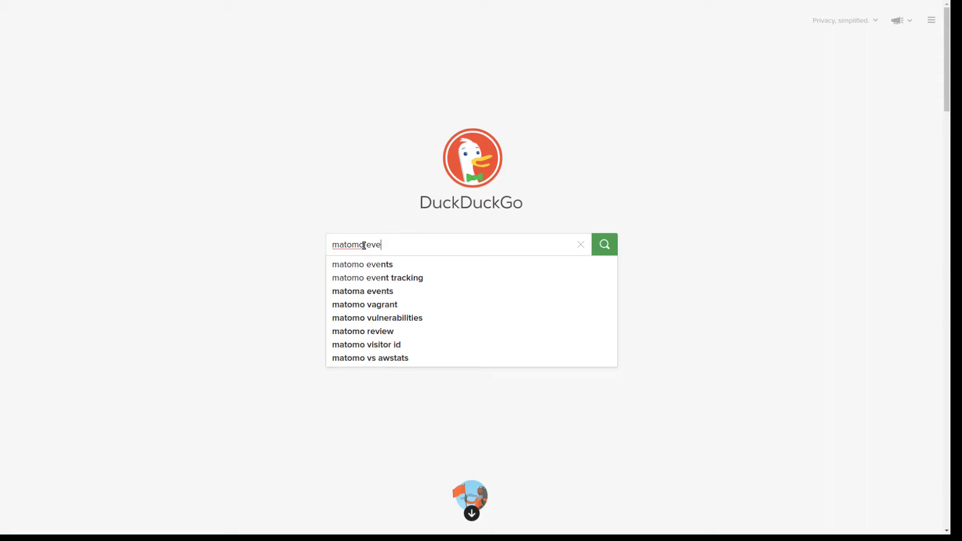
pyautogui.press('Return')
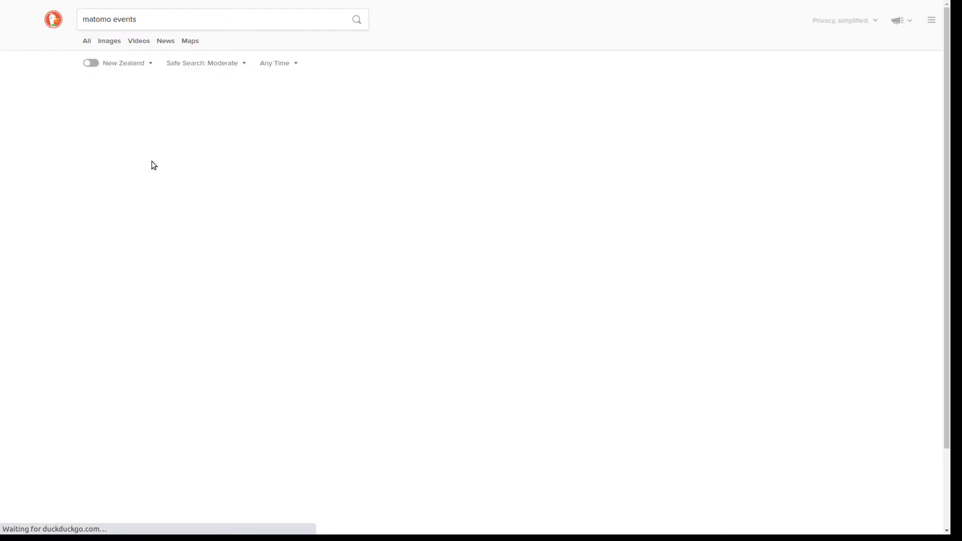
# Open Matomo's Event Tracking User Guide and copy the trackEvent example for 'Documentary', 'Play', 'Thrive'.
pyautogui.click(136, 91)
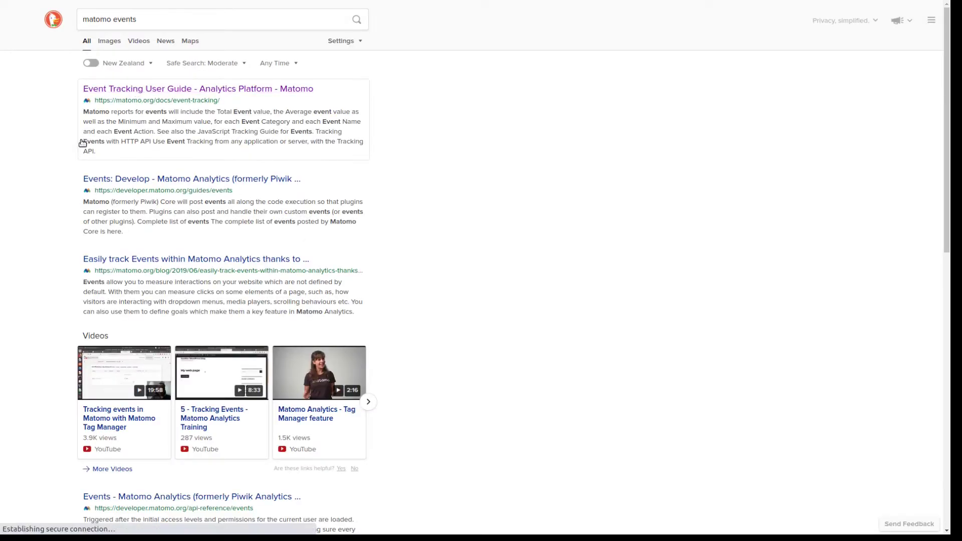
pyautogui.scroll(-10, 665, 353)
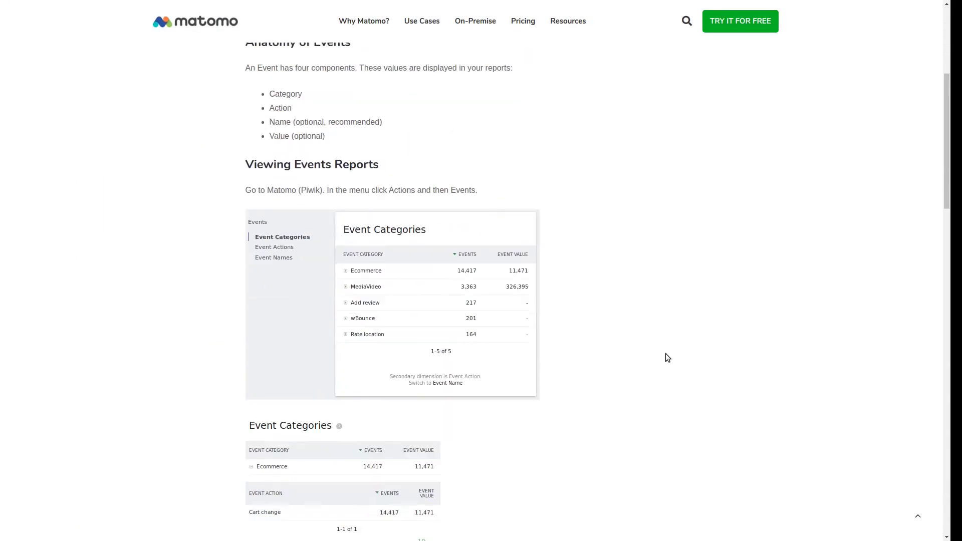
pyautogui.scroll(-6, 665, 353)
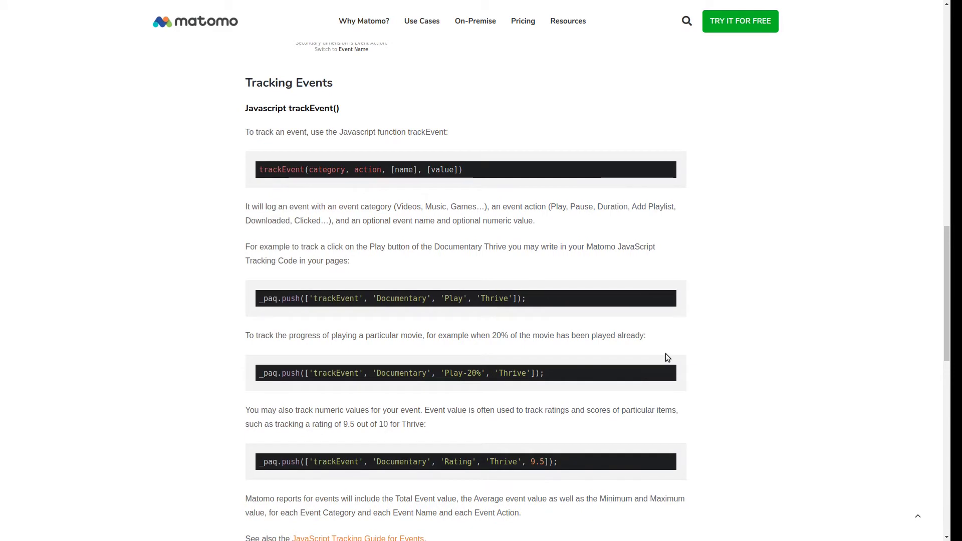
pyautogui.scroll(-3, 665, 357)
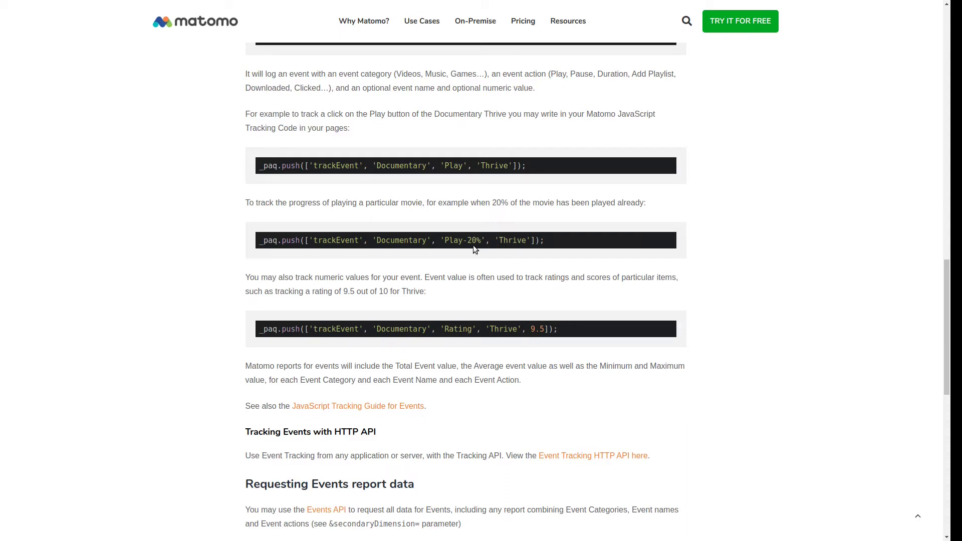
pyautogui.moveTo(537, 164); pyautogui.dragTo(243, 171)
pyautogui.rightClick(325, 165)
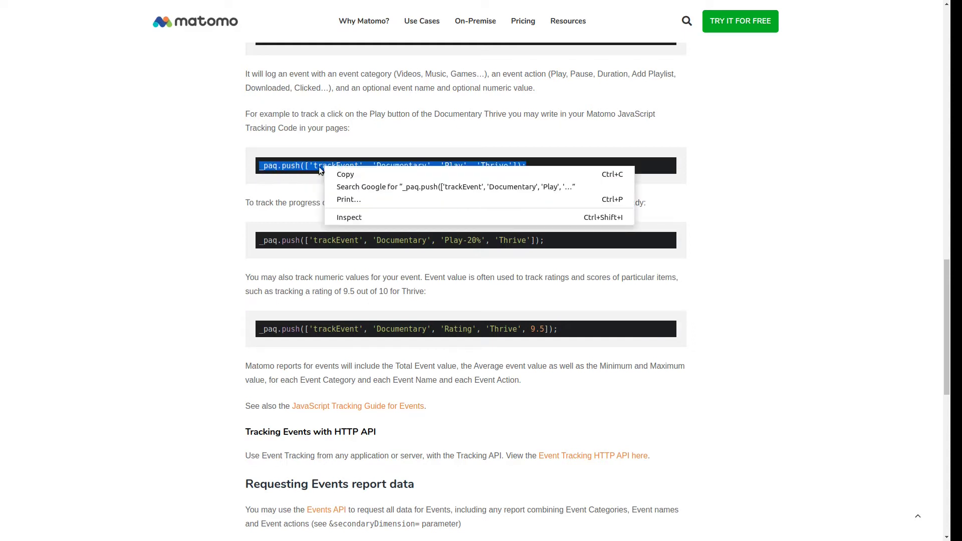
pyautogui.click(361, 177)
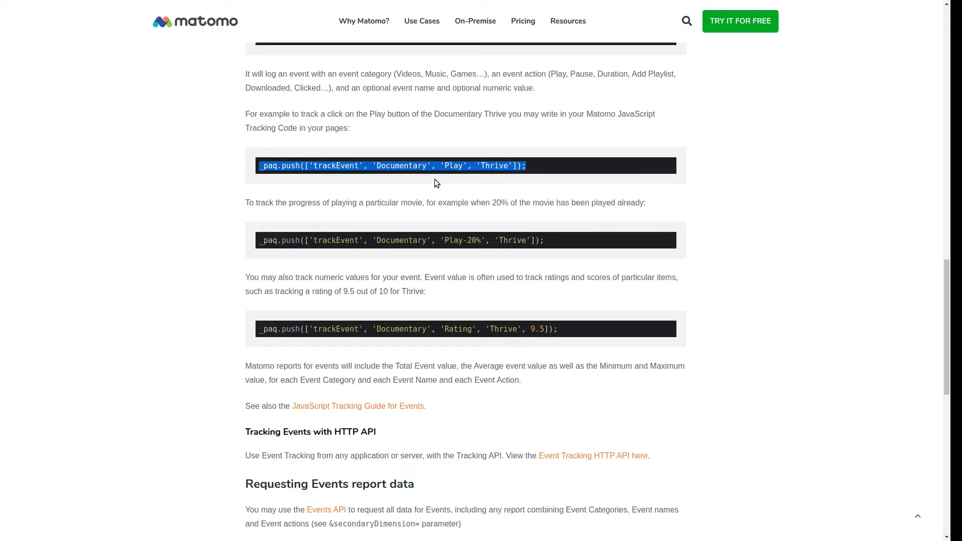
# Switch to the Central website and run the copied trackEvent code in its developer console.
pyautogui.hotkey('alt', 'Tab')
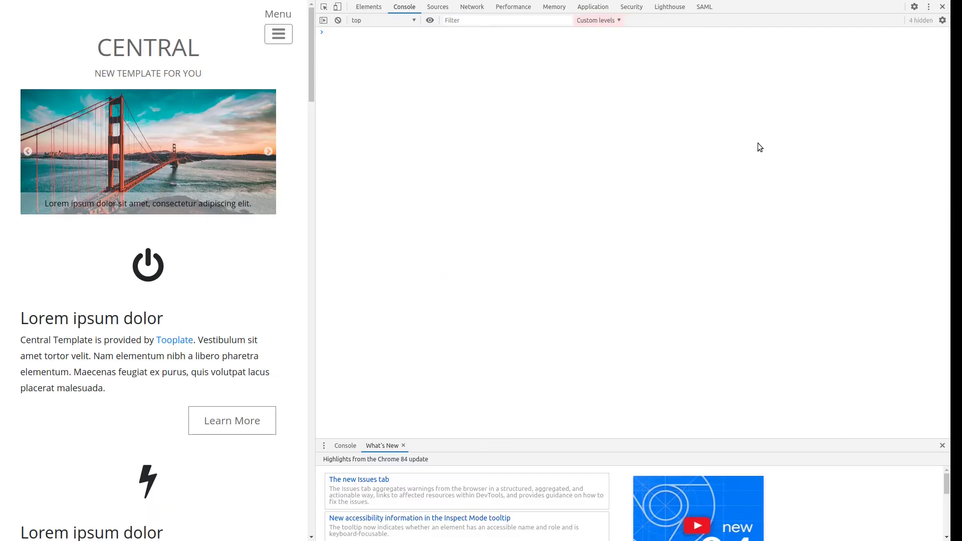
pyautogui.rightClick(332, 32)
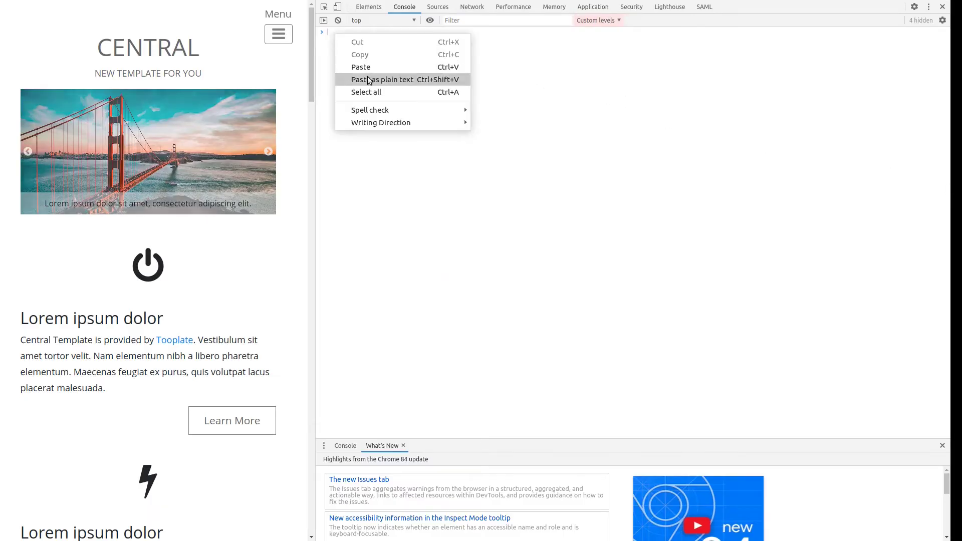
pyautogui.click(387, 67)
pyautogui.press('Return')
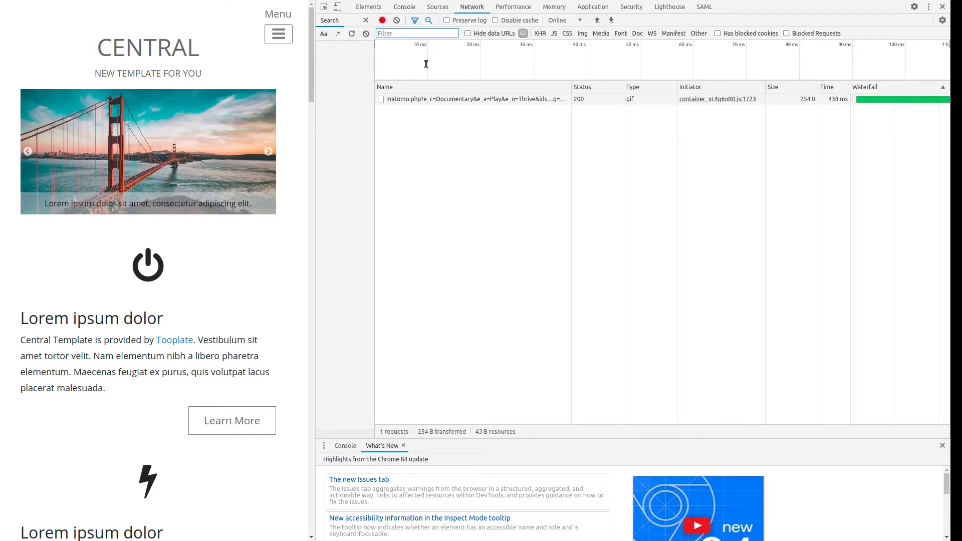
# Inspect the matomo.php tracking request and check the Visits Log in Matomo for the event.
pyautogui.click(479, 99)
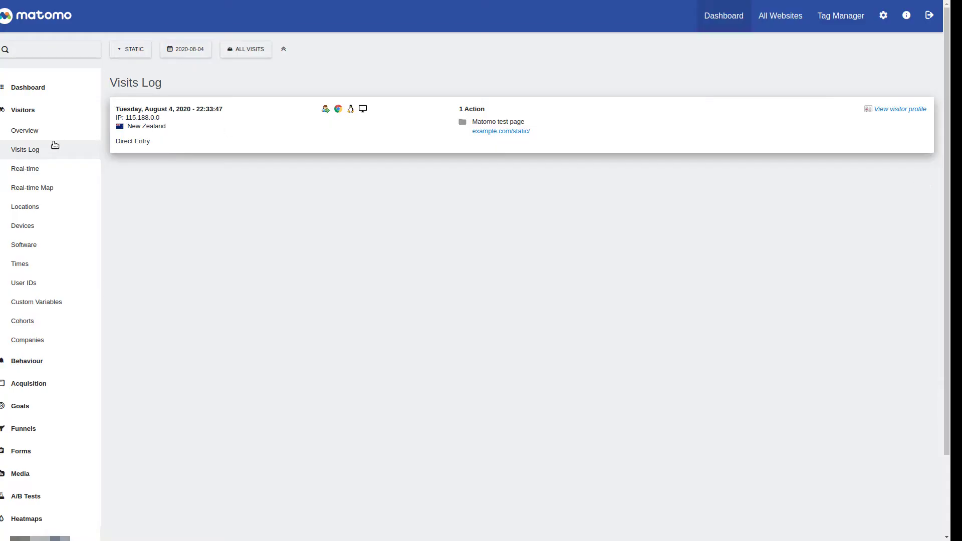
pyautogui.click(26, 152)
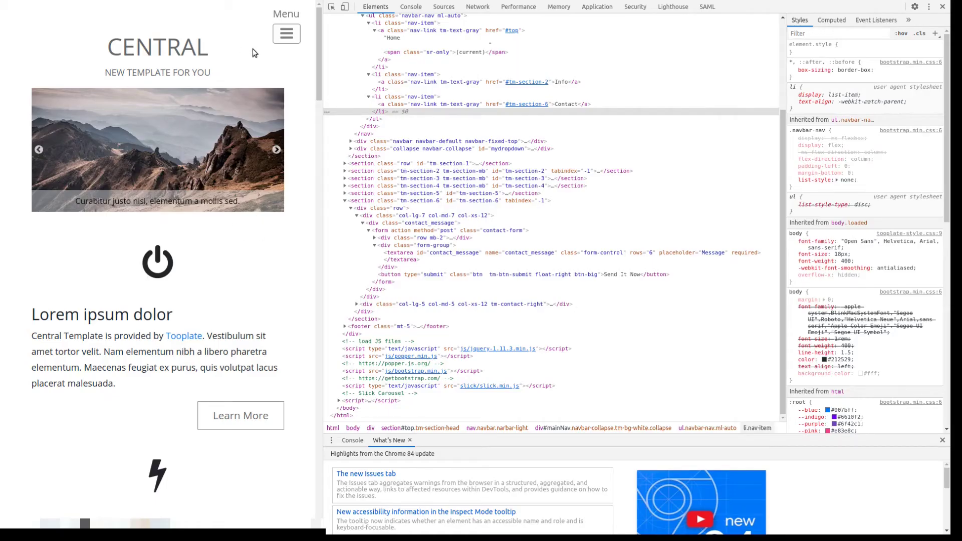
# Try the Info, Contact and Home links in the Central website's navigation menu.
pyautogui.click(285, 36)
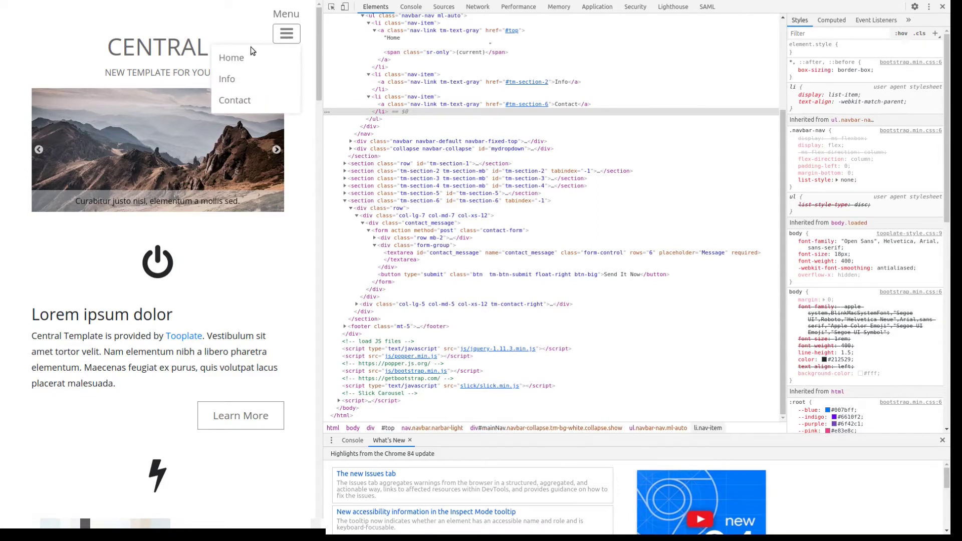
pyautogui.click(229, 81)
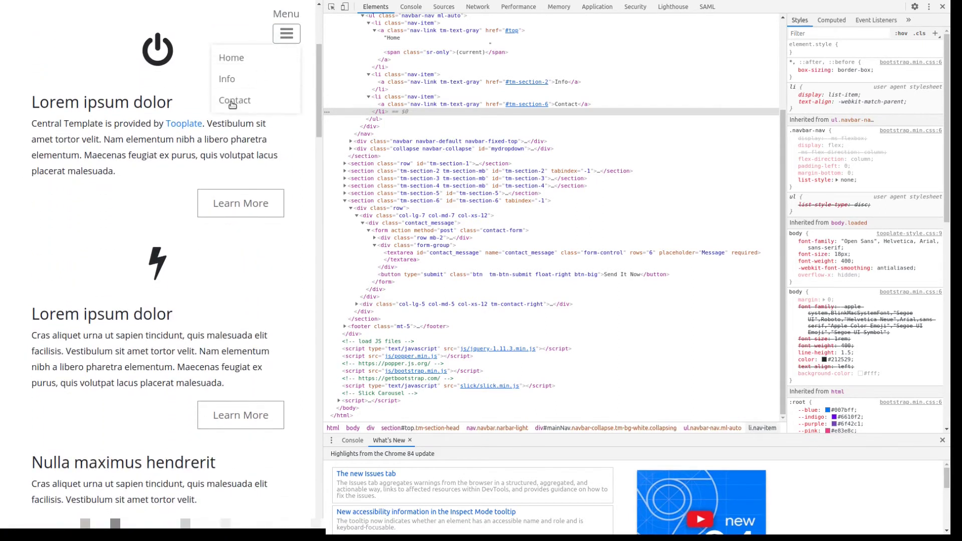
pyautogui.click(232, 102)
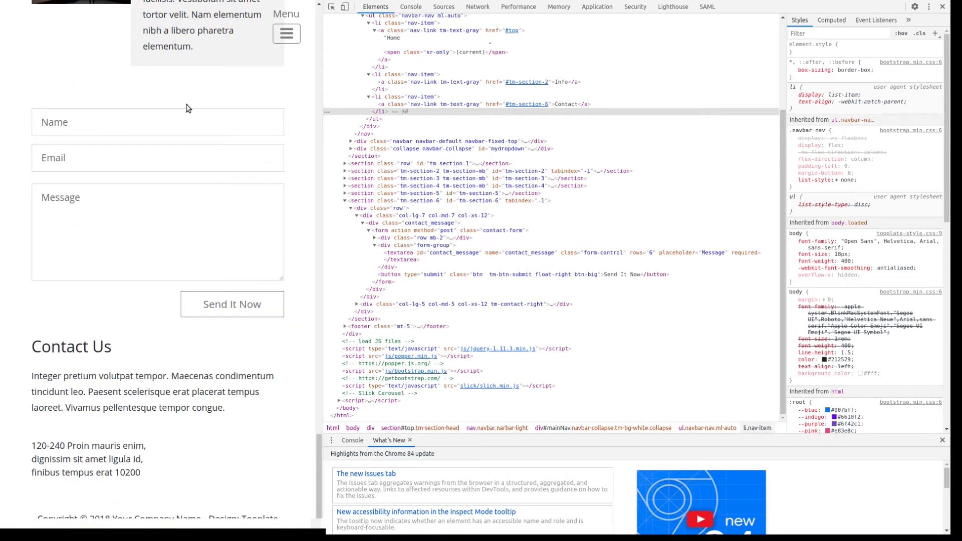
pyautogui.click(282, 35)
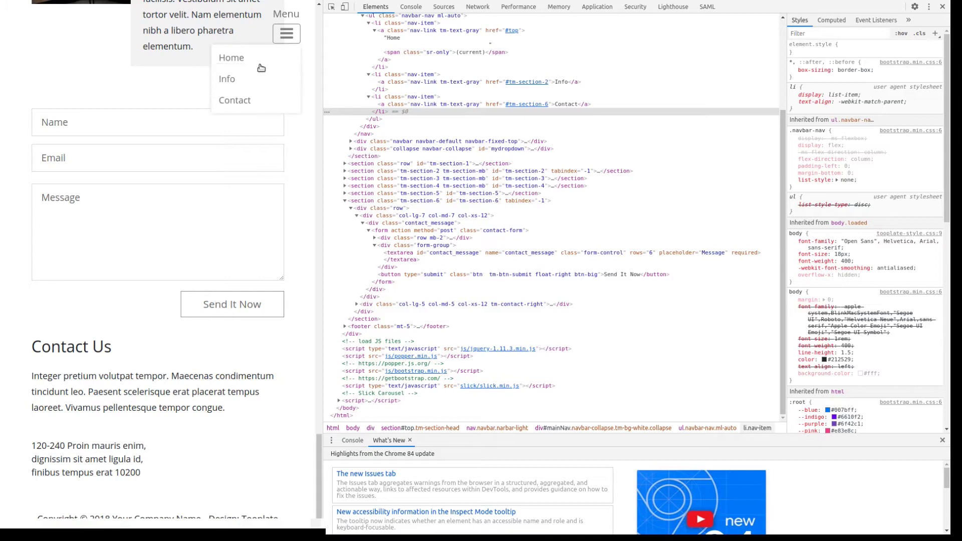
pyautogui.click(236, 68)
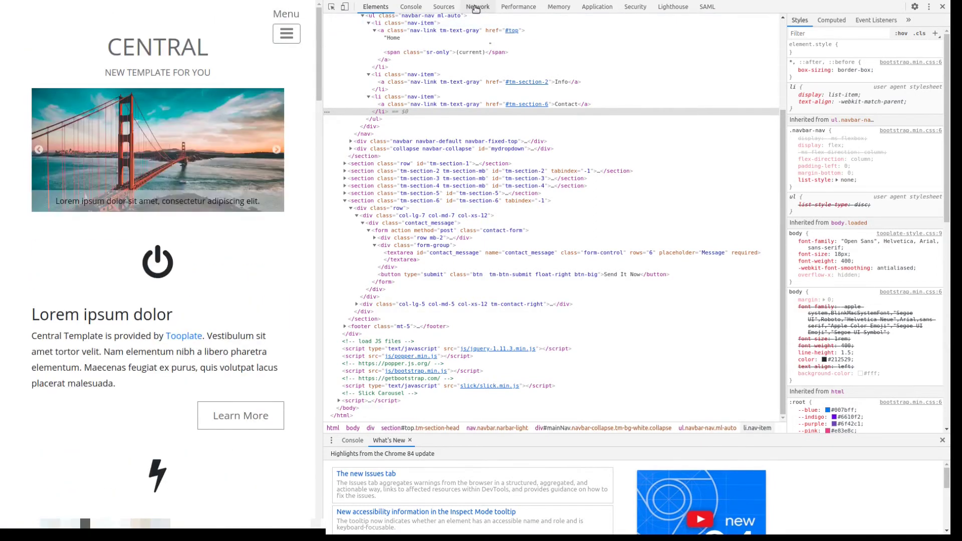
# Clear the recorded network requests and follow the Home, Info and Contact menu links to check for tracking requests.
pyautogui.click(478, 6)
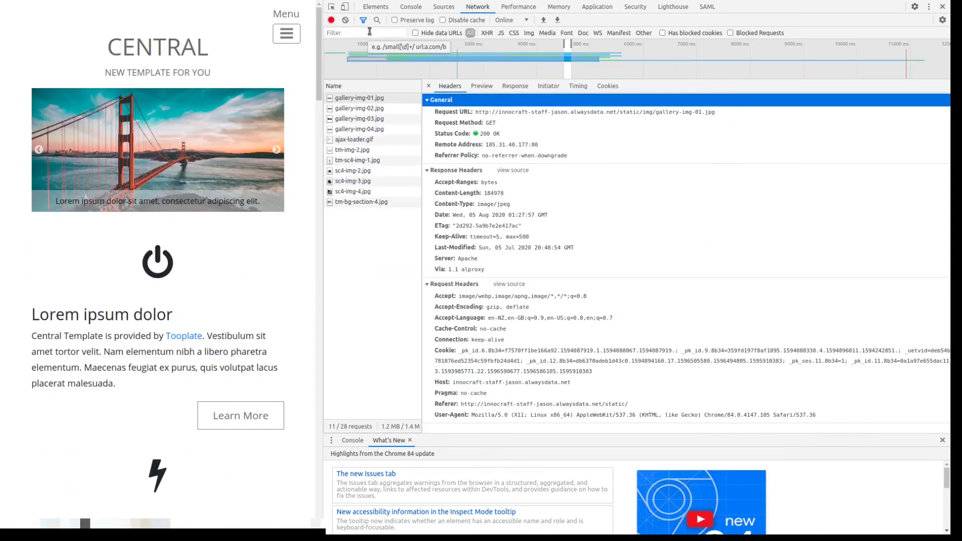
pyautogui.click(345, 19)
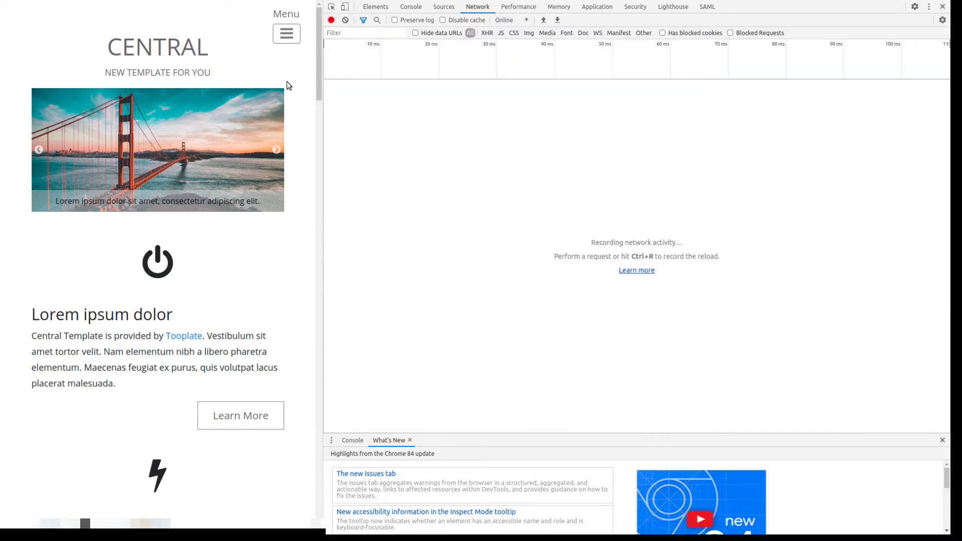
pyautogui.click(287, 34)
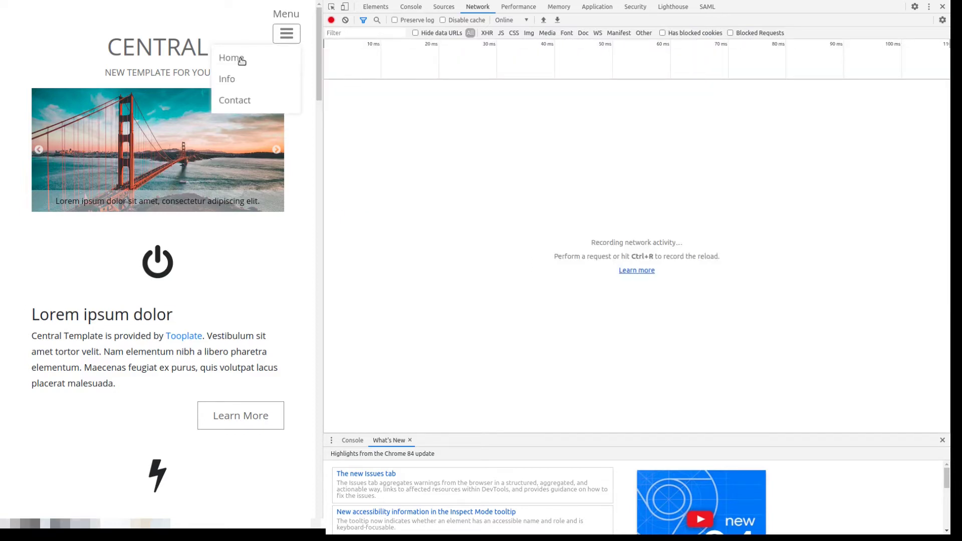
pyautogui.click(242, 60)
pyautogui.click(287, 33)
pyautogui.click(253, 79)
pyautogui.click(286, 34)
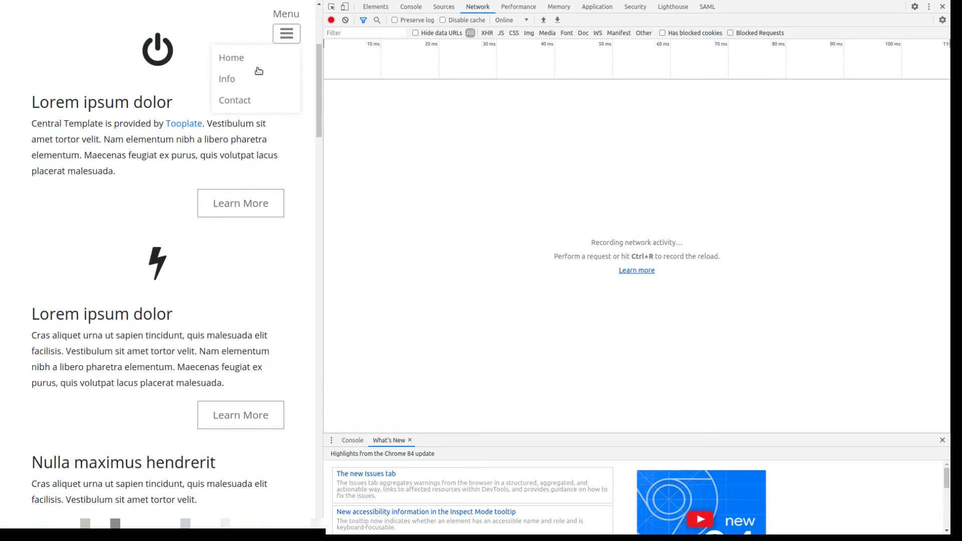
pyautogui.click(238, 100)
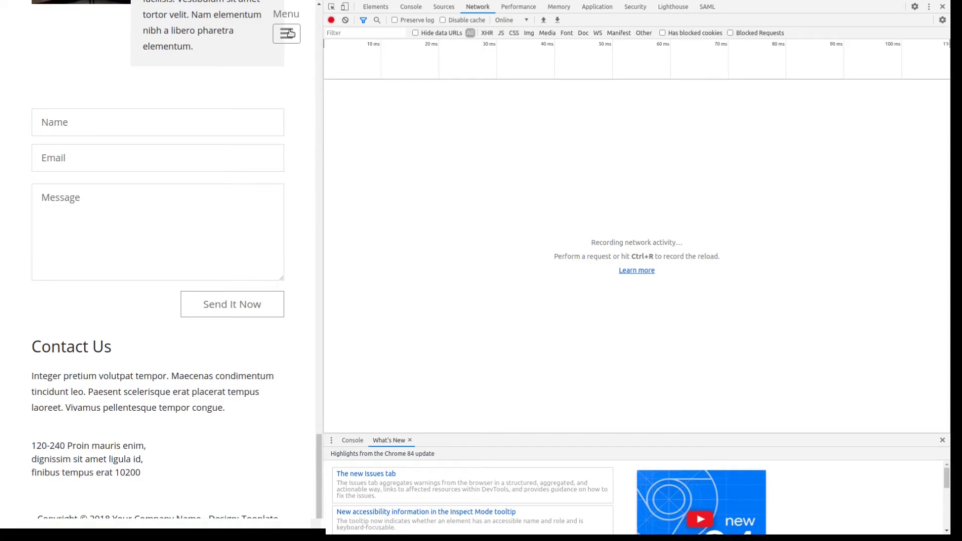
# Expand the website's navigation menu and inspect the Home link's page element.
pyautogui.click(287, 33)
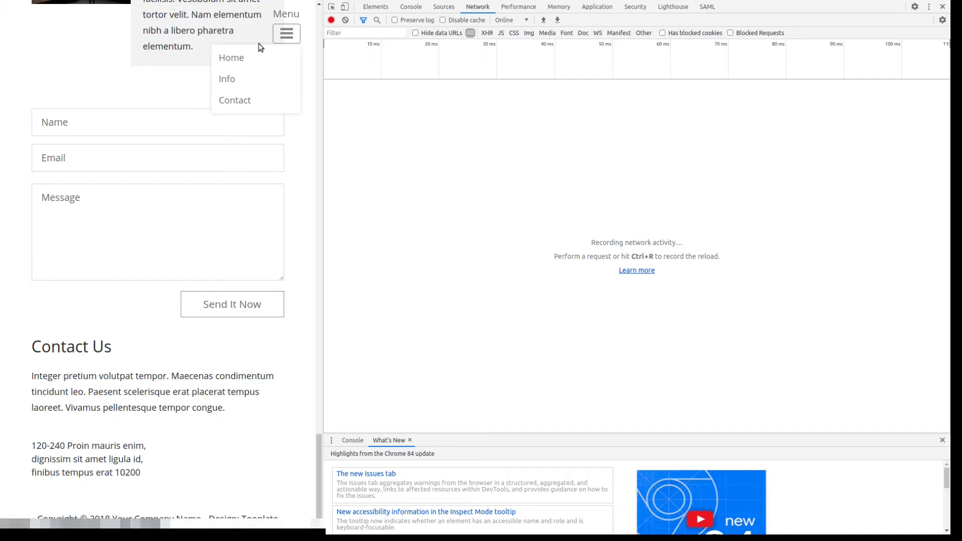
pyautogui.click(333, 8)
pyautogui.click(240, 62)
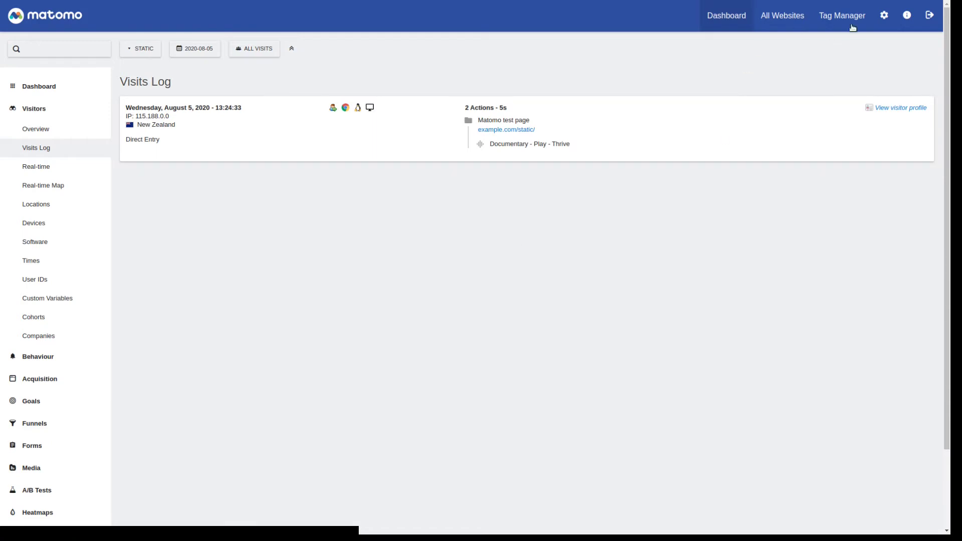
# Open the Test site container in Tag Manager and start a new trigger of type All Elements Click.
pyautogui.click(850, 24)
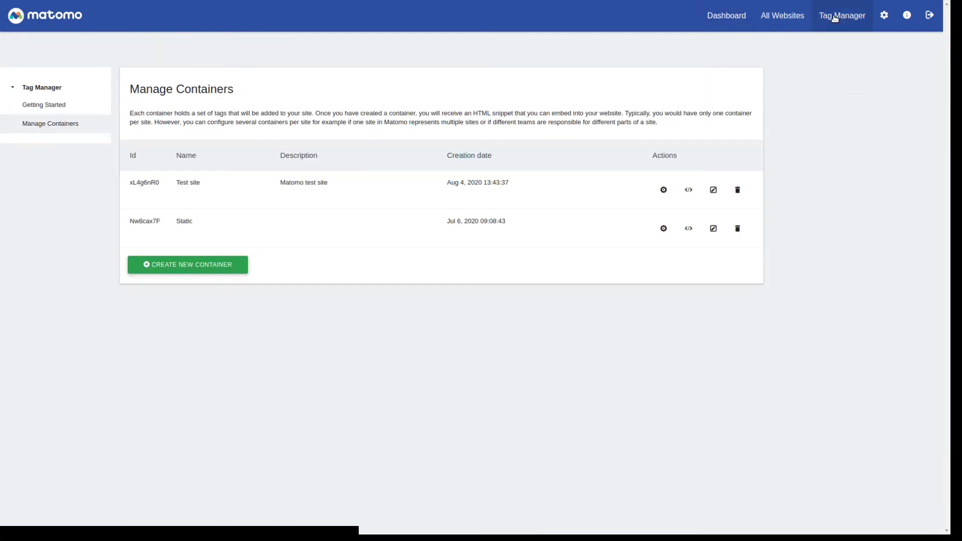
pyautogui.click(663, 195)
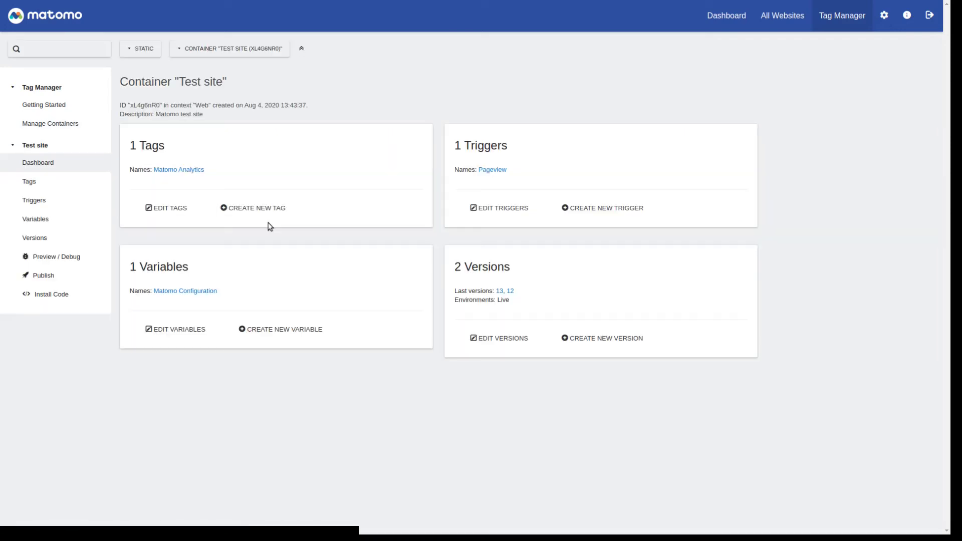
pyautogui.click(35, 202)
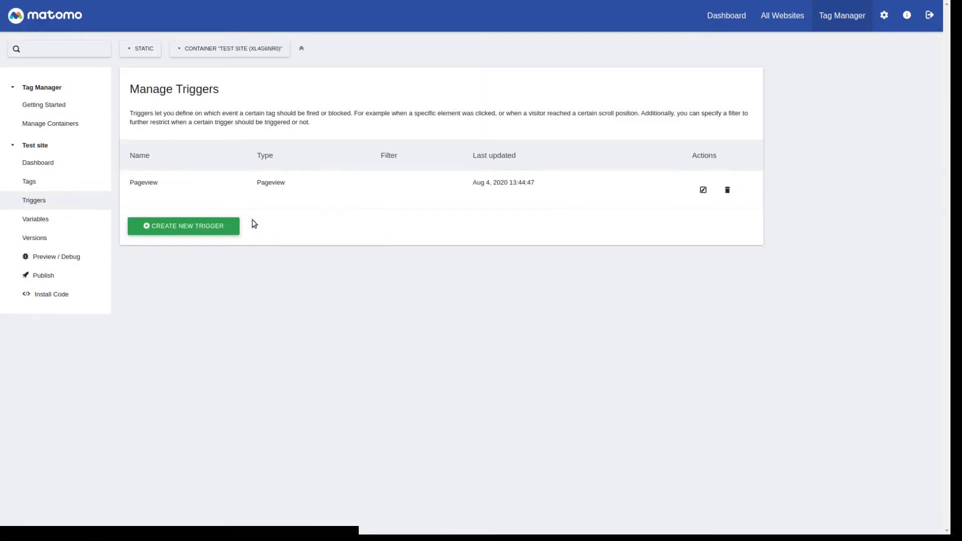
pyautogui.click(181, 228)
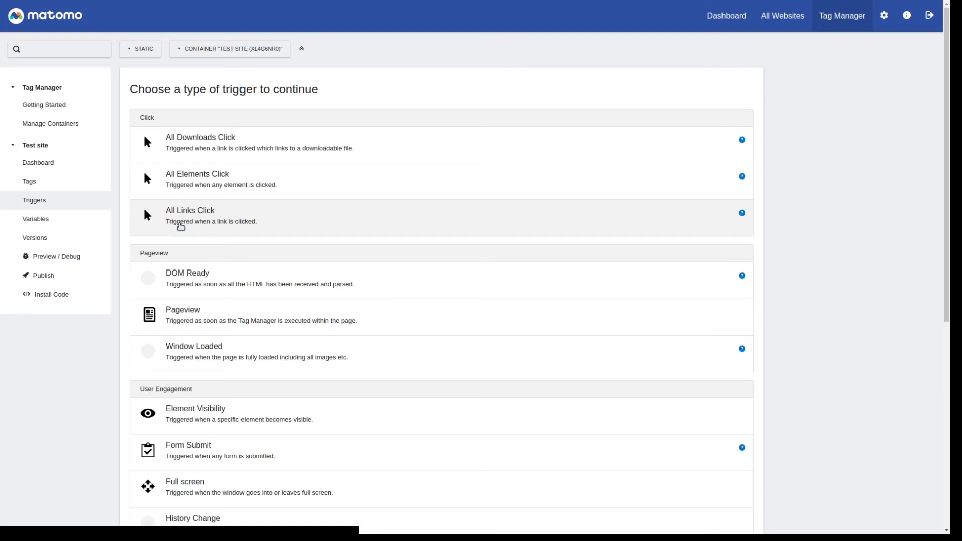
pyautogui.click(212, 184)
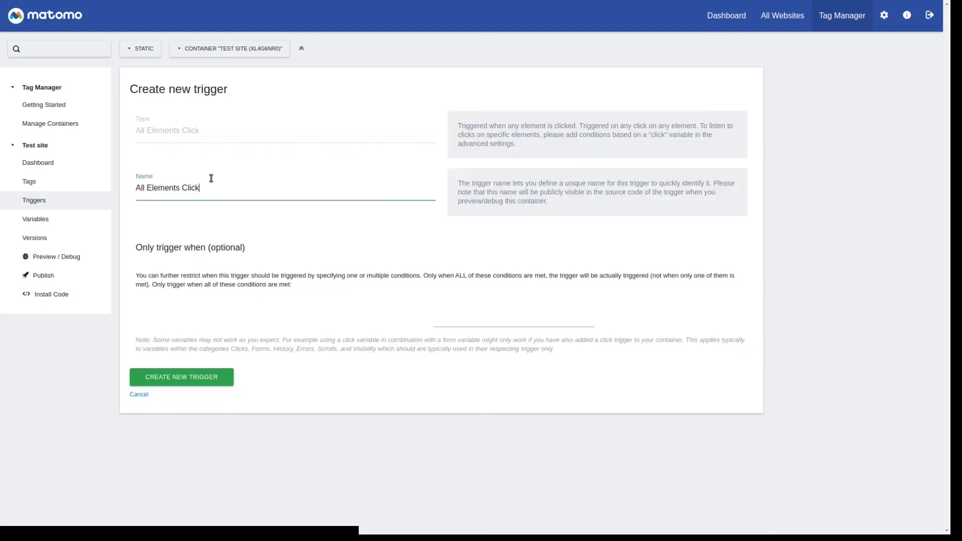
# Restrict the trigger to Click Classes contains "nav-link" and create it.
pyautogui.click(272, 320)
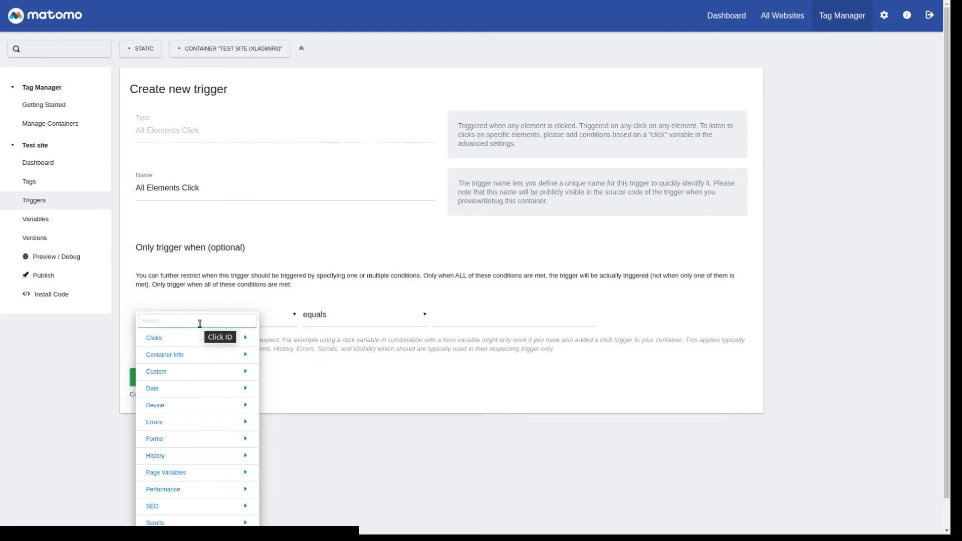
pyautogui.write('clas')
pyautogui.click(181, 359)
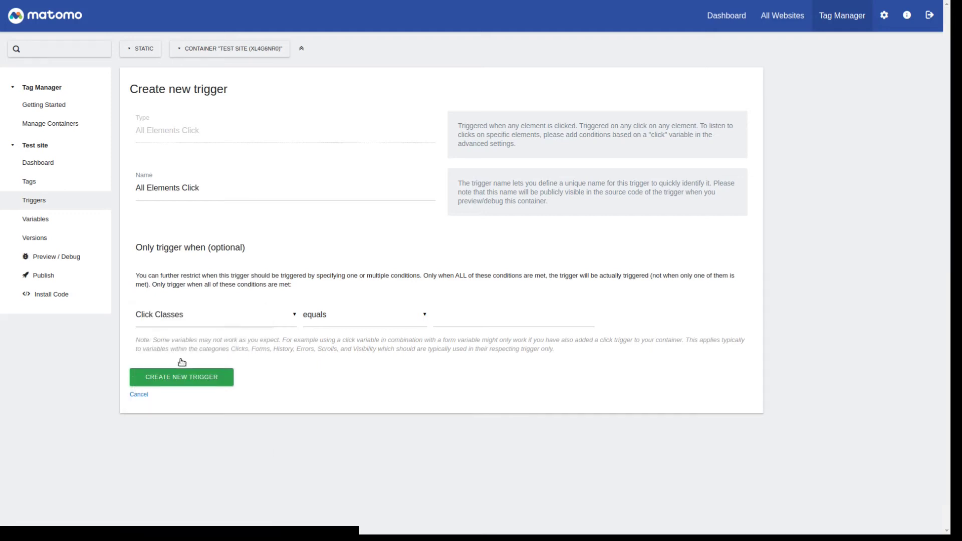
pyautogui.click(448, 314)
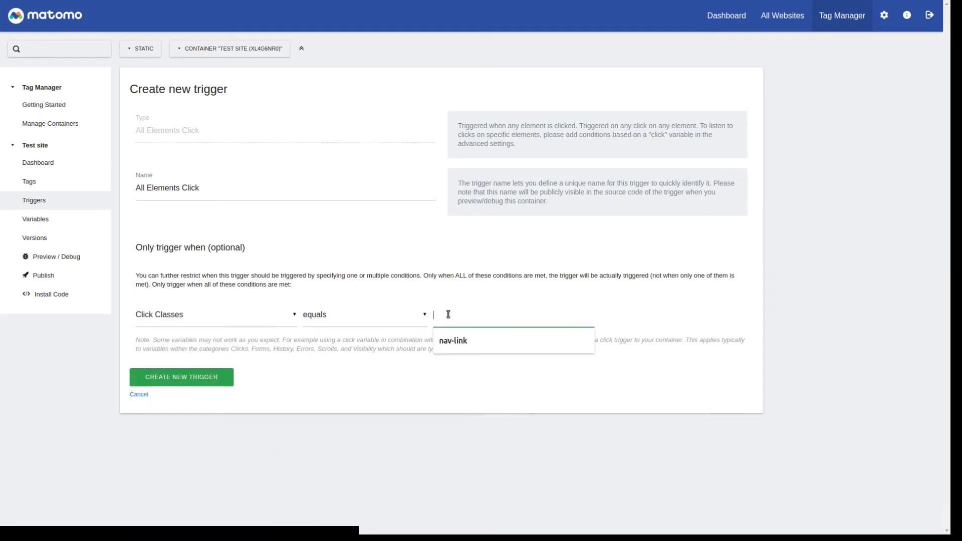
pyautogui.click(453, 340)
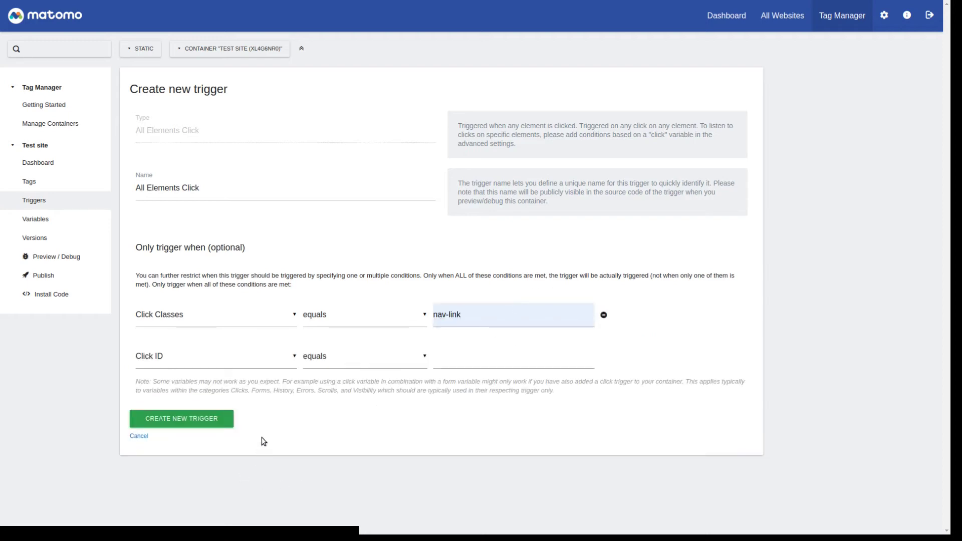
pyautogui.click(374, 320)
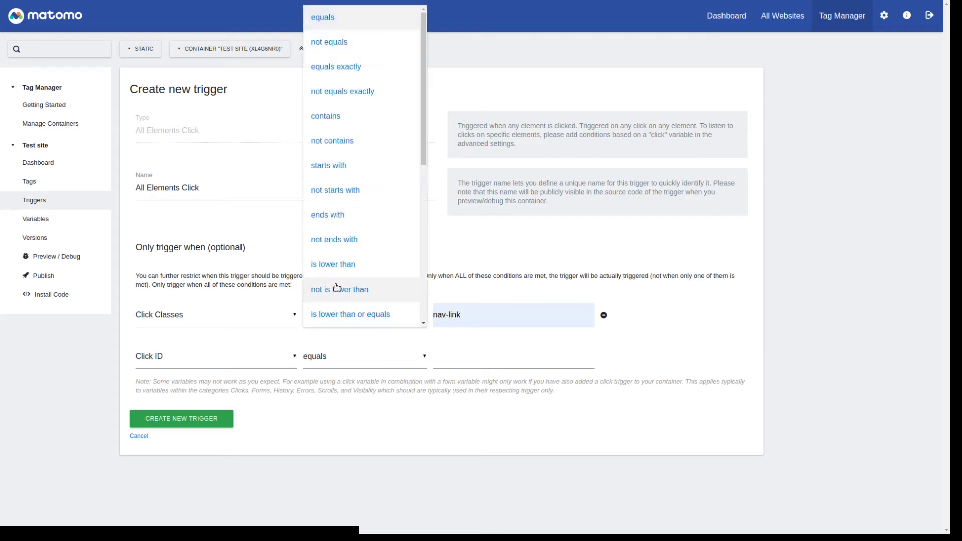
pyautogui.click(345, 119)
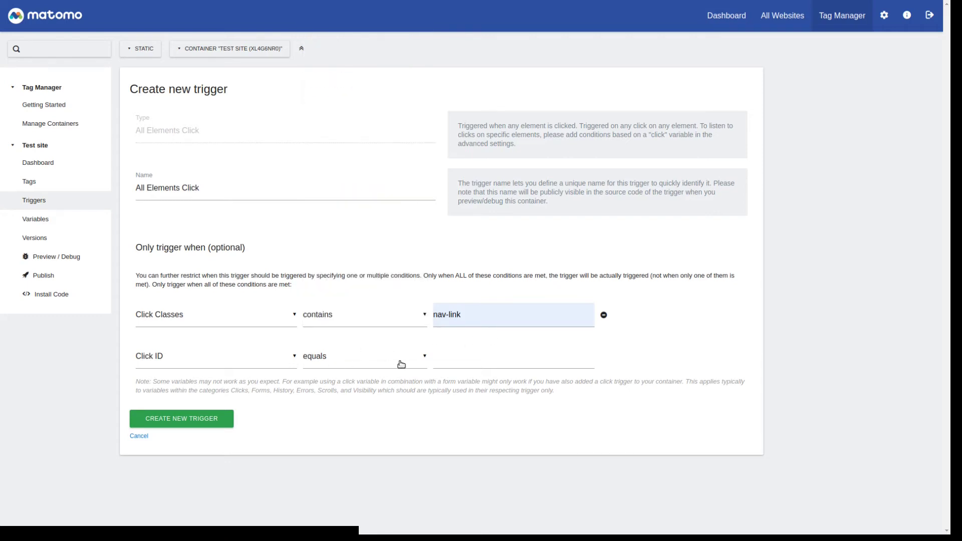
pyautogui.click(175, 423)
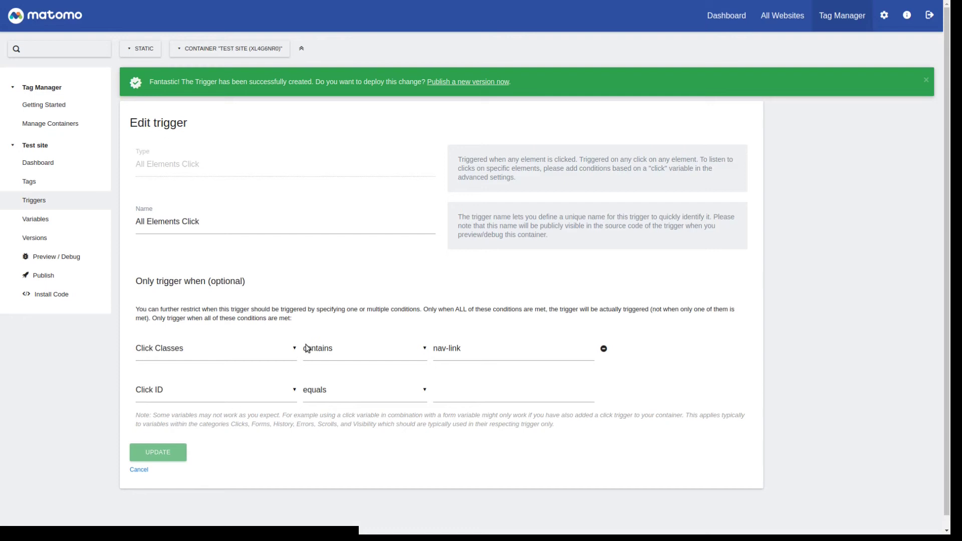
# Start a new Matomo Analytics tag in the Test site container and name it "Menu click".
pyautogui.click(28, 184)
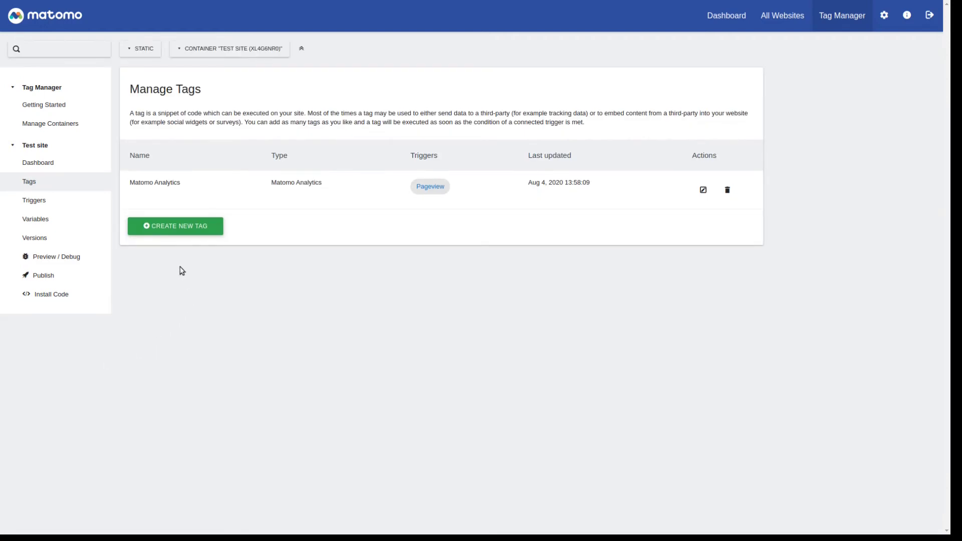
pyautogui.click(175, 230)
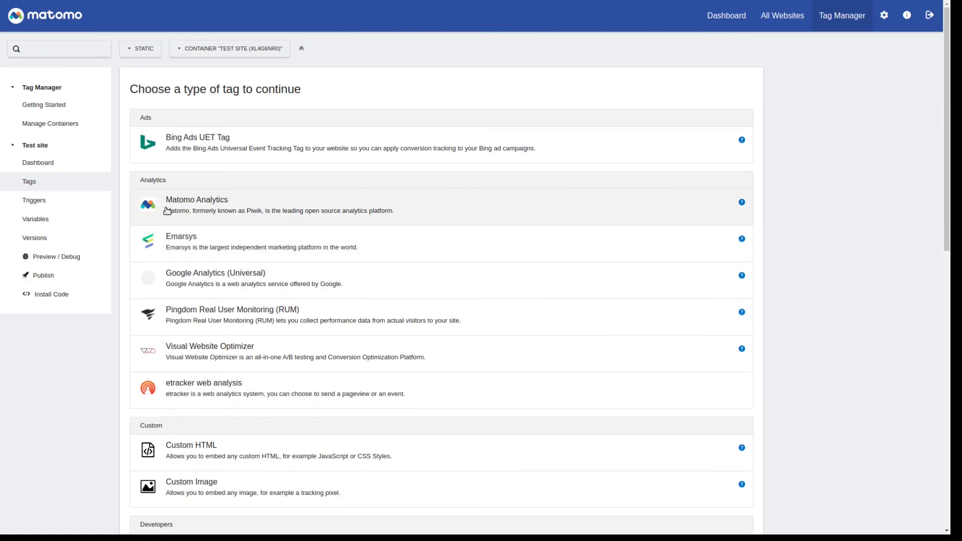
pyautogui.click(232, 208)
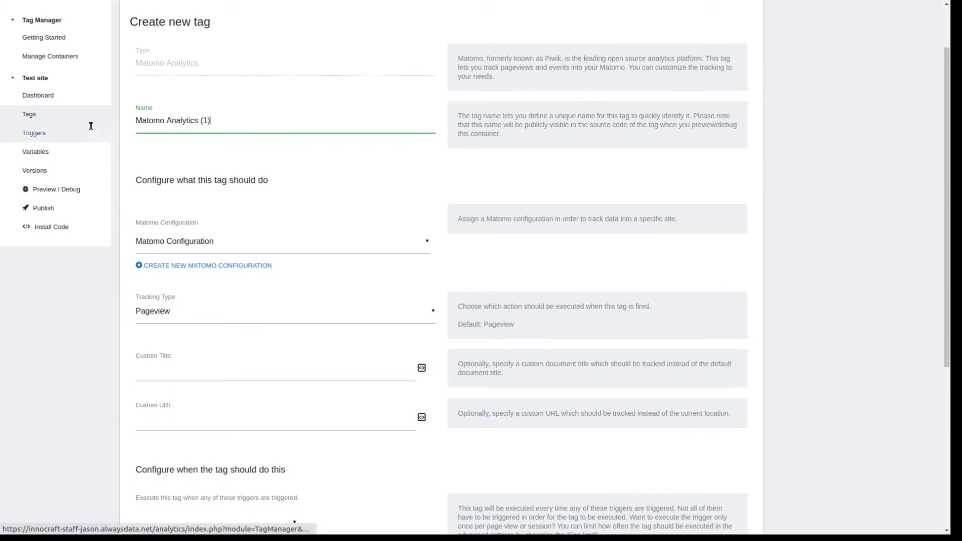
pyautogui.moveTo(212, 122); pyautogui.dragTo(127, 123)
pyautogui.write('M')
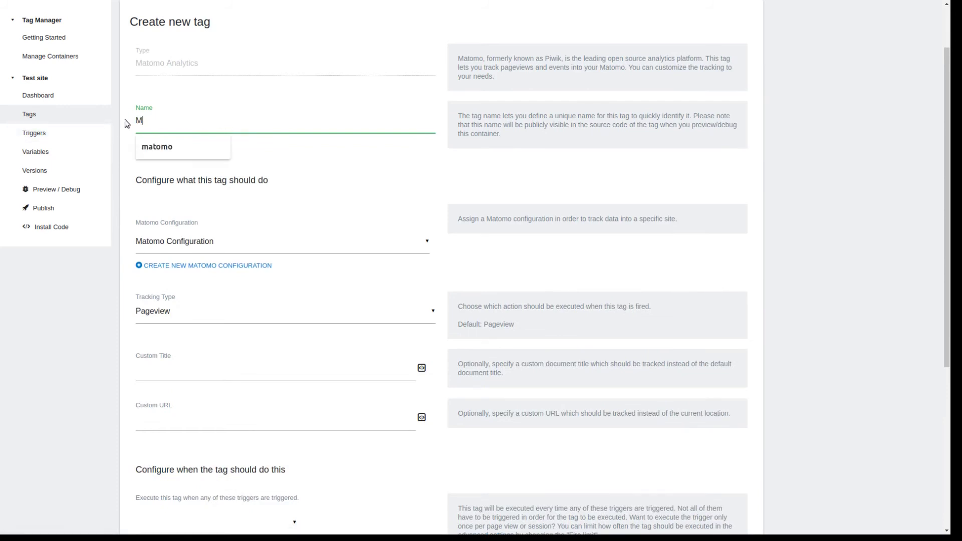
pyautogui.write('enu click')
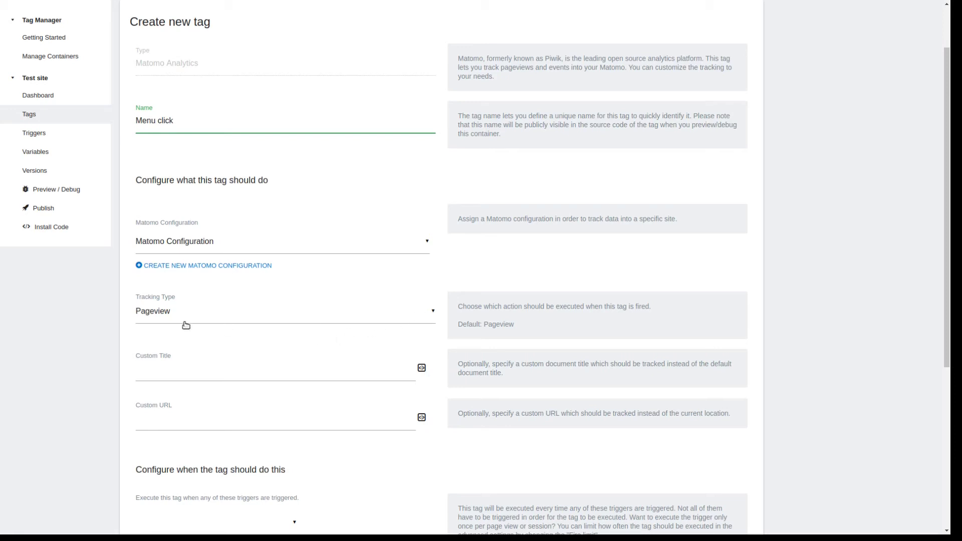
# Set the tag's tracking type to Event and use the {{PageTitle}} variable as the event category.
pyautogui.click(271, 315)
pyautogui.click(185, 363)
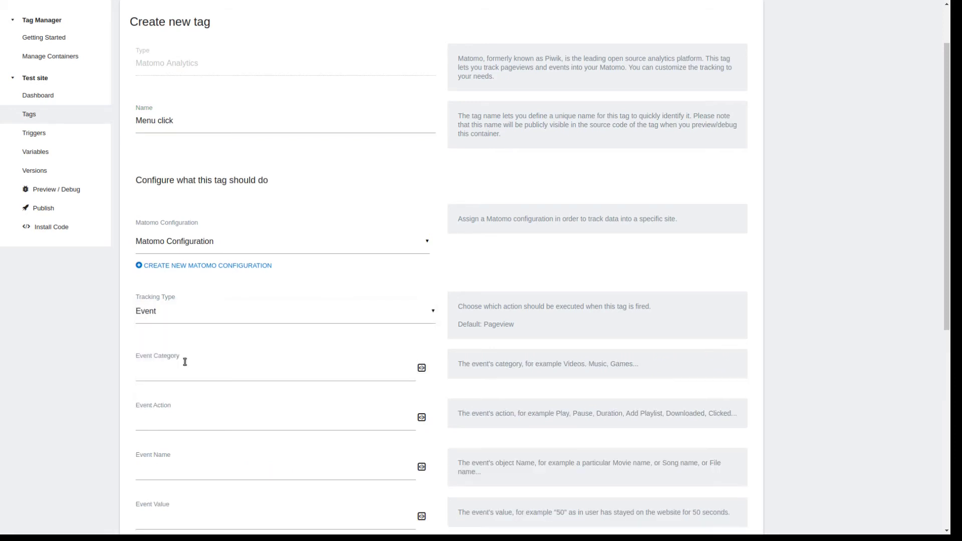
pyautogui.scroll(-1, 290, 359)
pyautogui.click(421, 342)
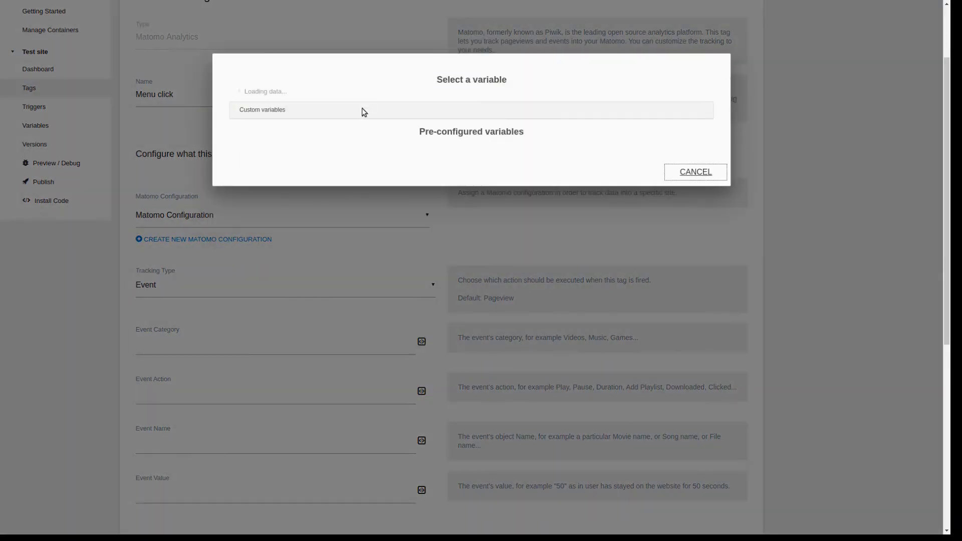
pyautogui.scroll(-10, 415, 234)
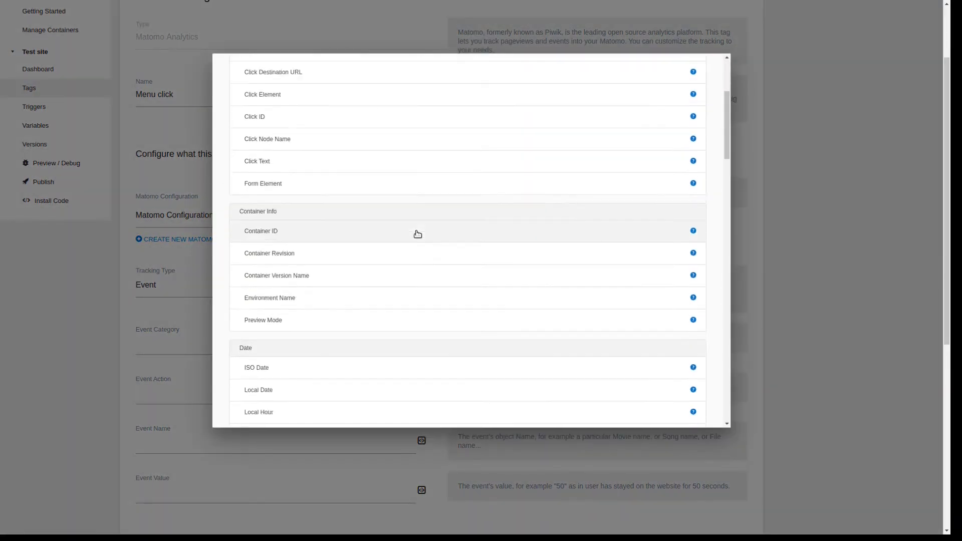
pyautogui.scroll(-12, 417, 234)
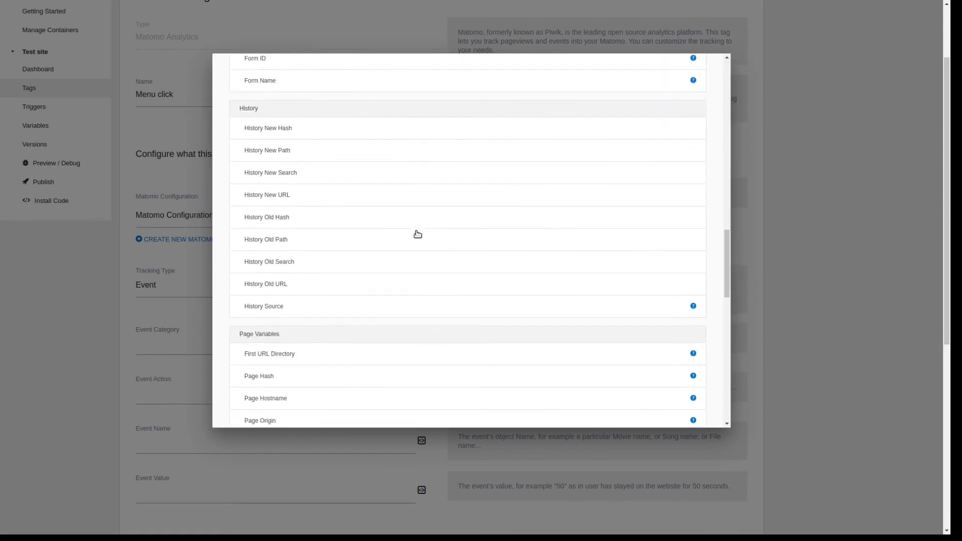
pyautogui.click(252, 189)
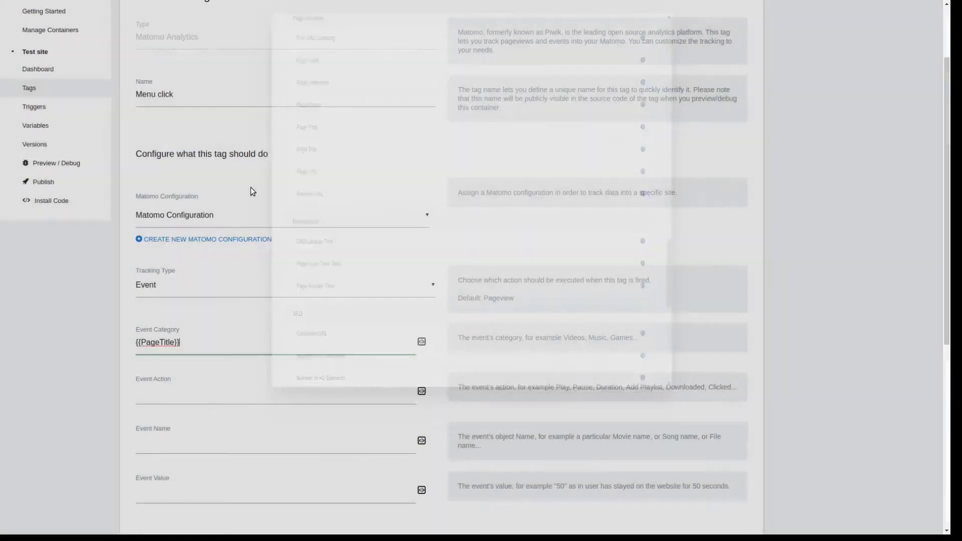
# Set the event action to "Click menu" and the event name to the {{ClickText}} variable.
pyautogui.click(181, 396)
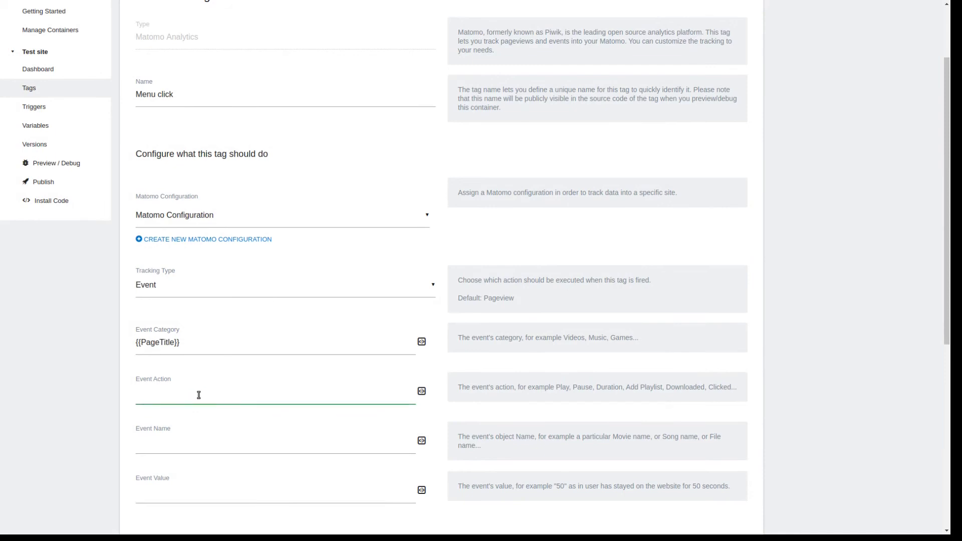
pyautogui.write('Click menu')
pyautogui.click(421, 440)
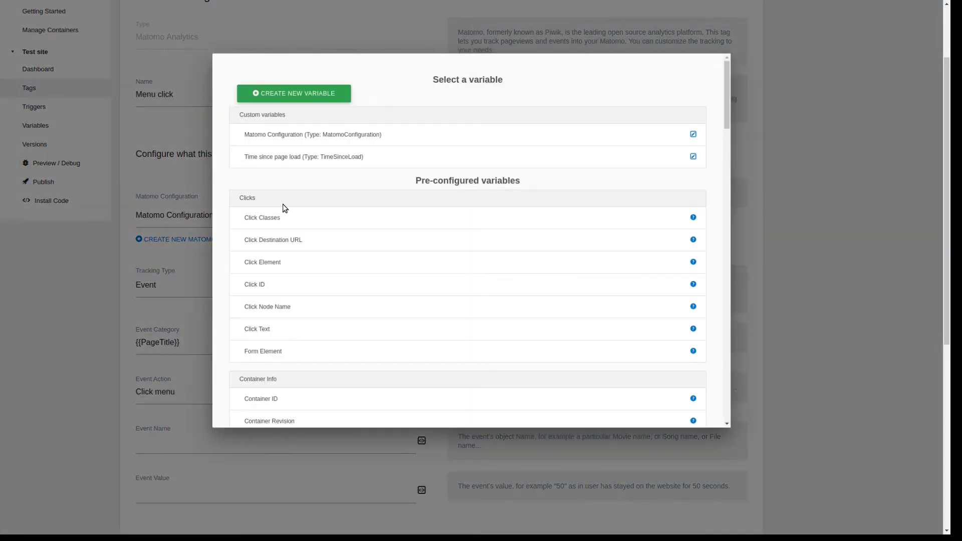
pyautogui.click(258, 332)
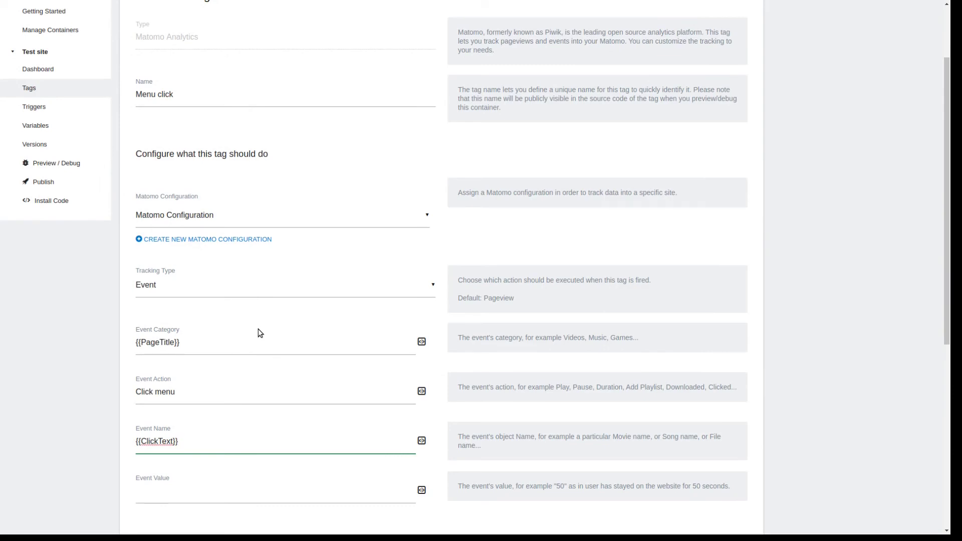
# Assign the All Elements Click trigger to execute the tag and create the tag.
pyautogui.scroll(-4, 63, 322)
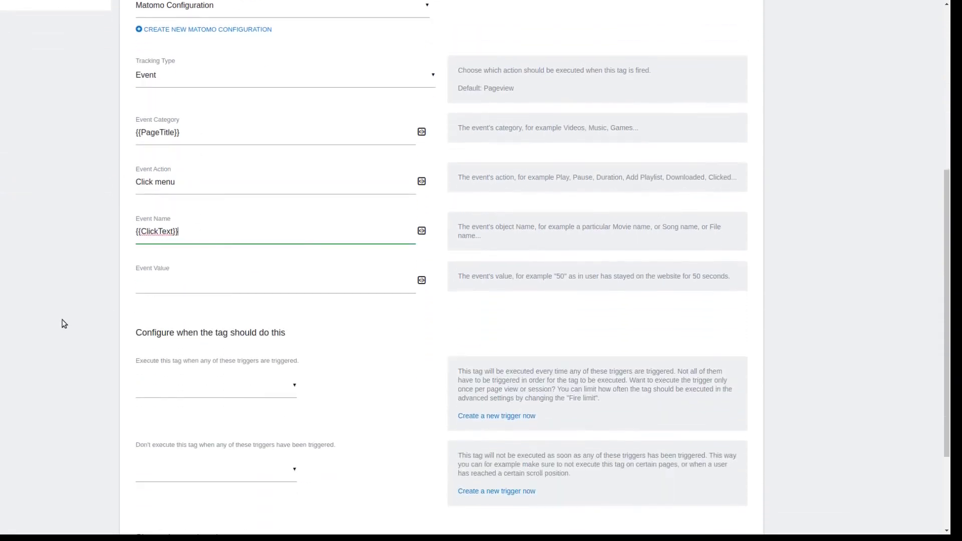
pyautogui.scroll(-2, 63, 323)
pyautogui.click(293, 309)
pyautogui.click(184, 356)
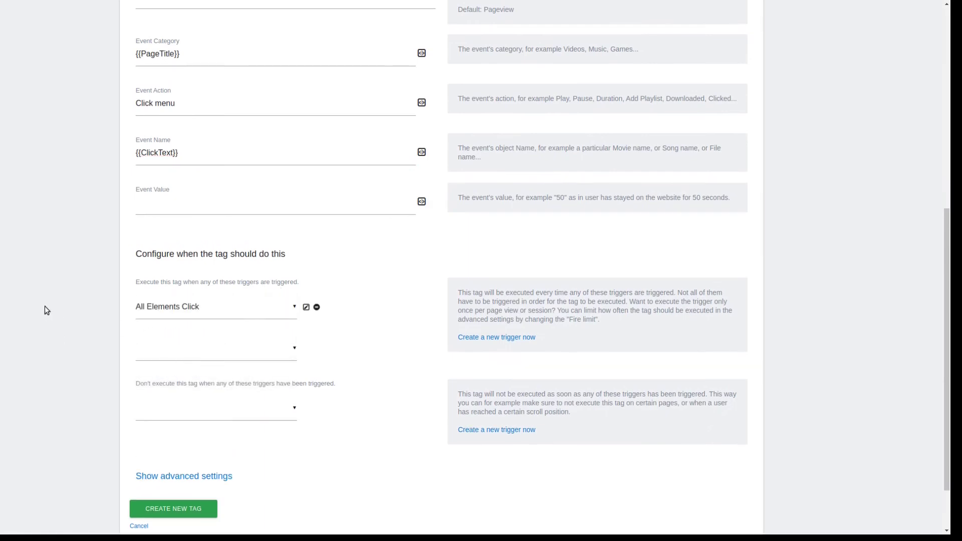
pyautogui.scroll(-2, 41, 303)
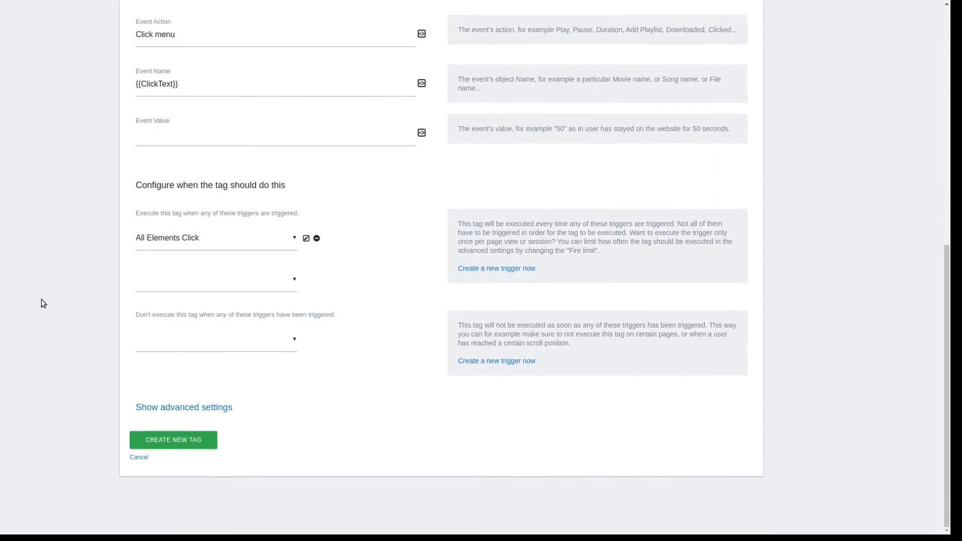
pyautogui.click(179, 439)
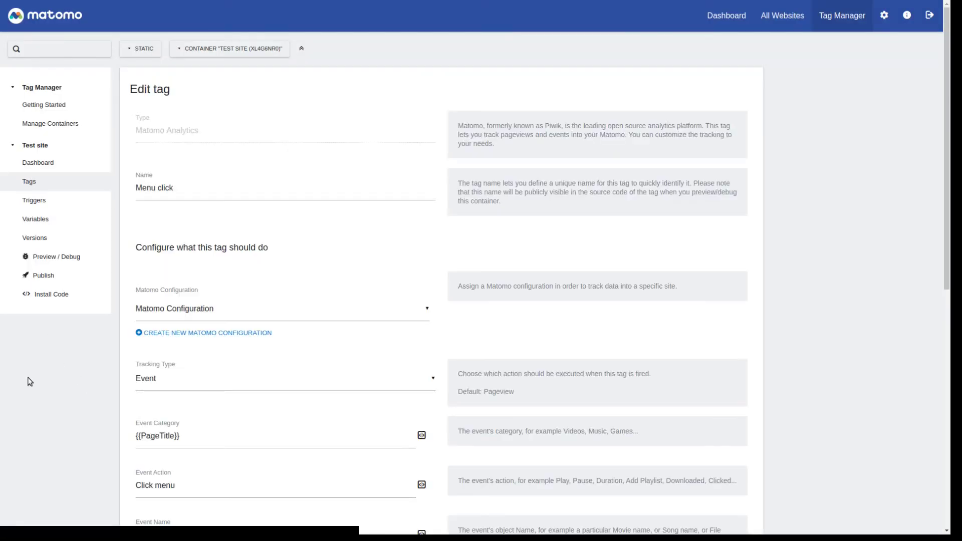
# Create a new container version with the description "menu click" and publish it to the Live environment.
pyautogui.click(49, 276)
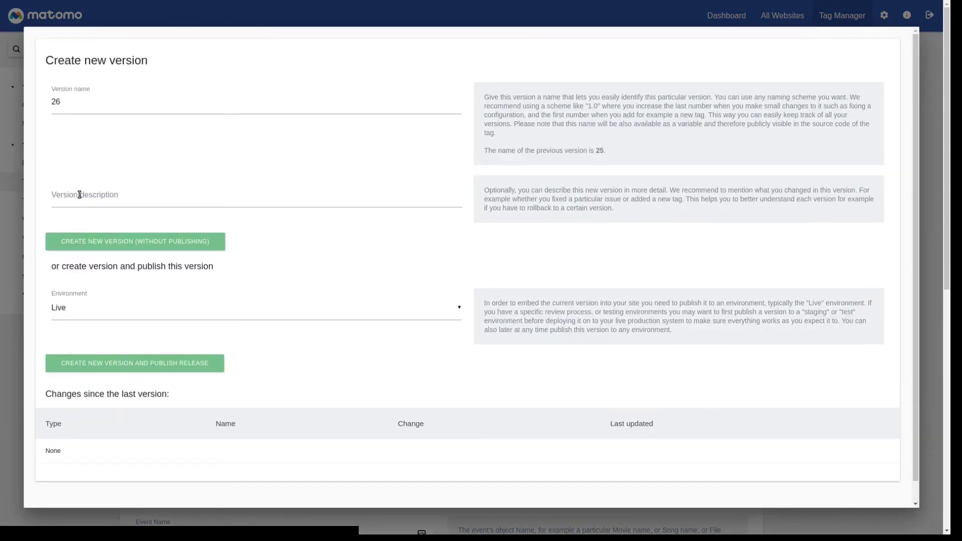
pyautogui.click(79, 194)
pyautogui.write('menu click')
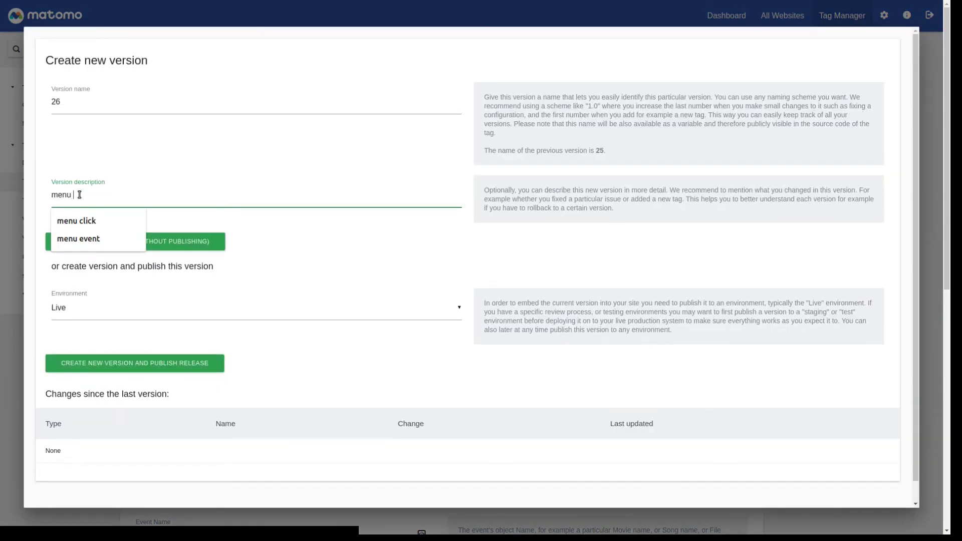
pyautogui.click(170, 362)
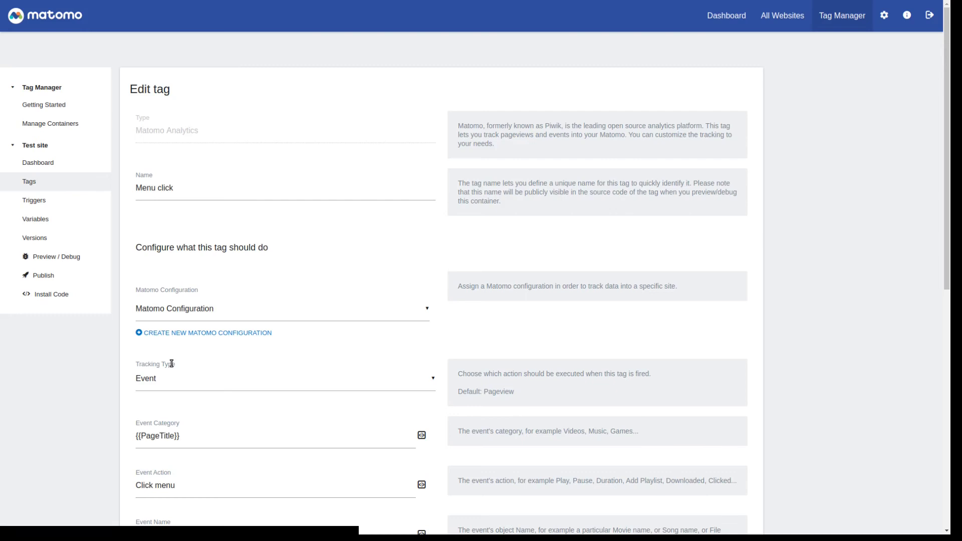
# Switch to the Central website, open the browser's developer tools and reload the page to record its network requests.
pyautogui.hotkey('ctrl', 'Tab')
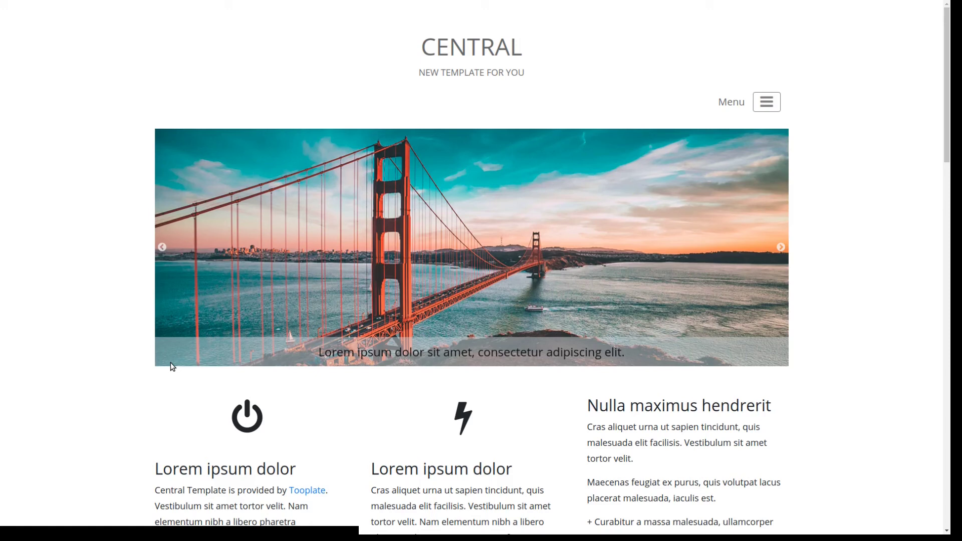
pyautogui.press('F12')
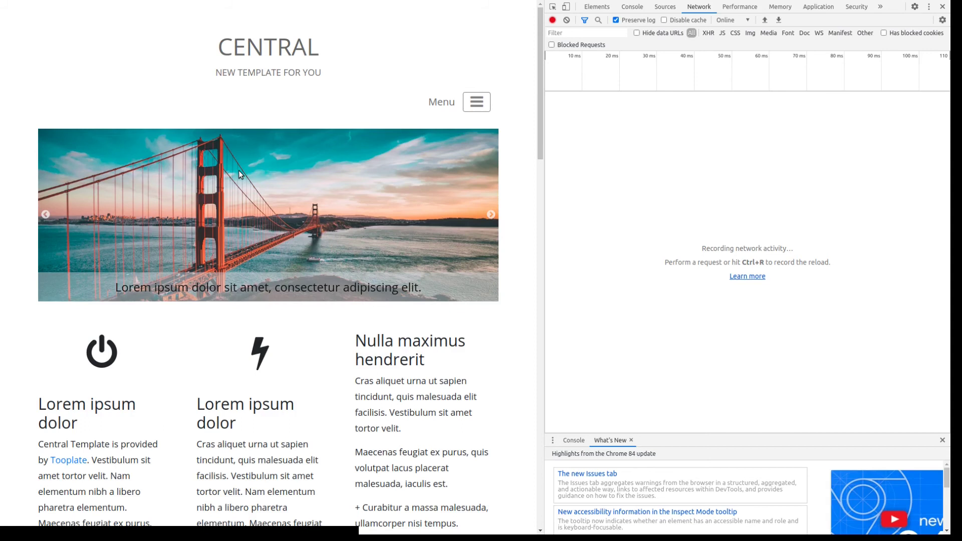
pyautogui.hotkey('ctrl', 'r')
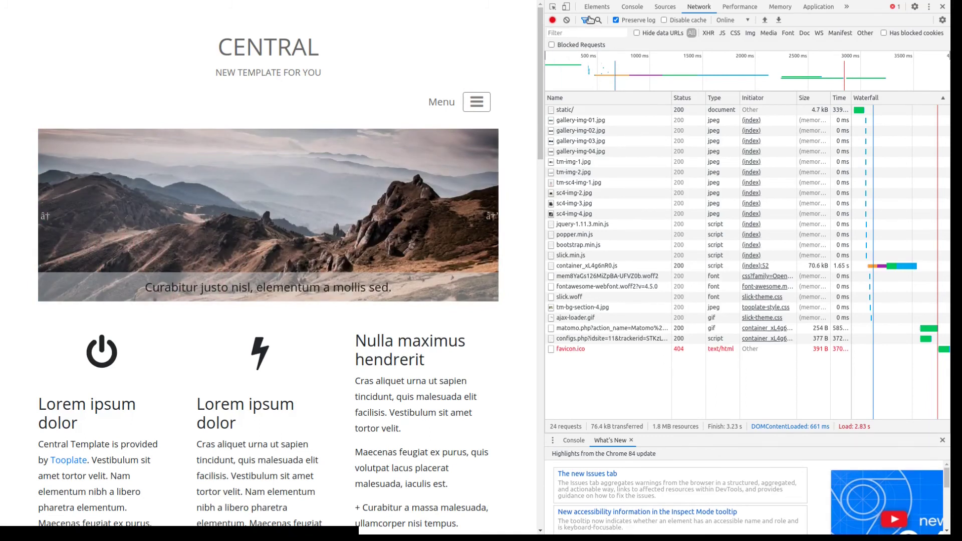
# Clear the network log, follow the site menu's Home link and inspect the query string parameters of the resulting matomo.php request.
pyautogui.click(566, 20)
pyautogui.click(480, 105)
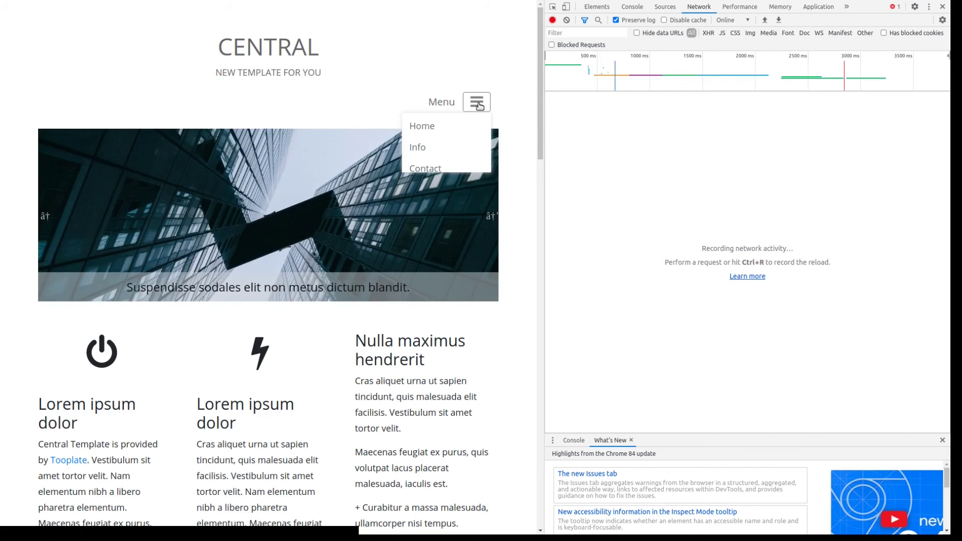
pyautogui.click(421, 127)
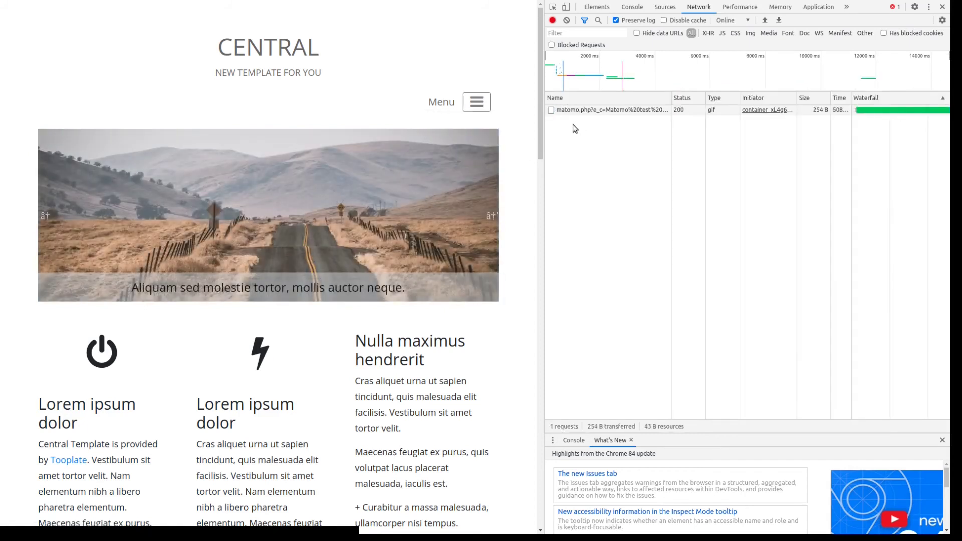
pyautogui.click(576, 110)
pyautogui.scroll(-3, 695, 250)
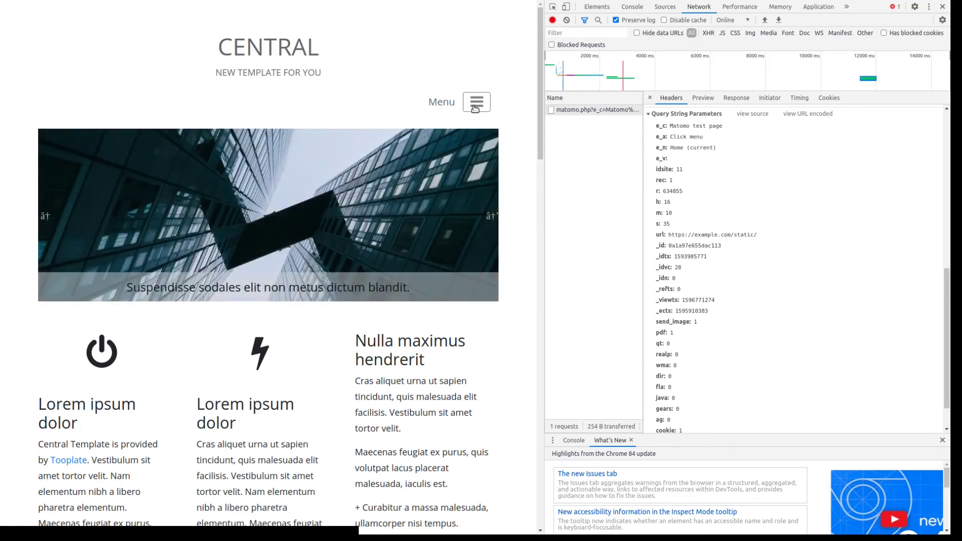
# Follow the site menu's Contact link and inspect the new matomo.php request it sends.
pyautogui.click(475, 108)
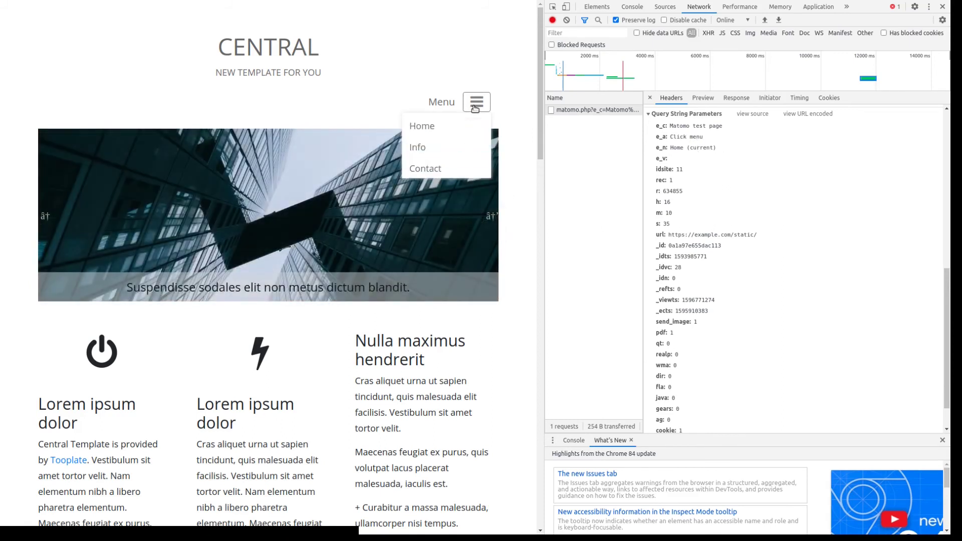
pyautogui.click(425, 165)
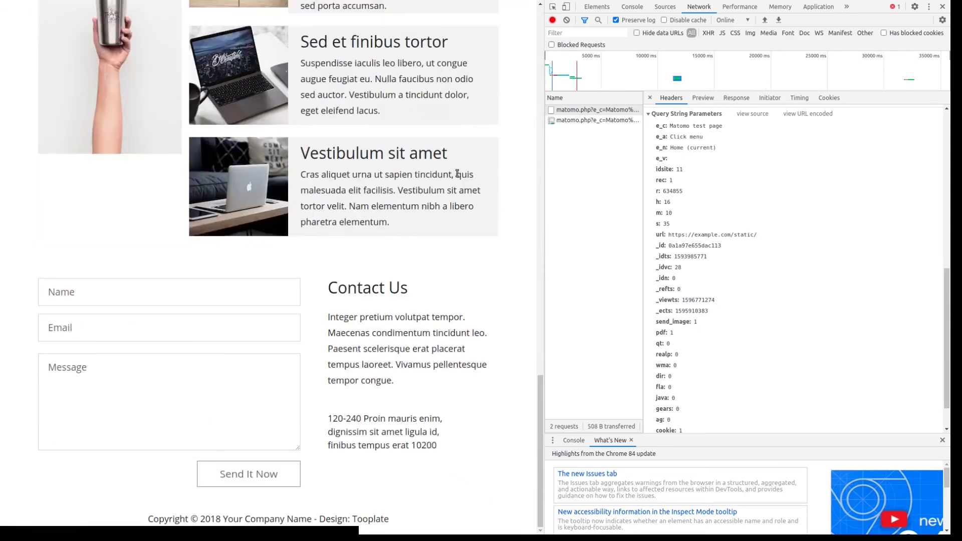
pyautogui.click(593, 121)
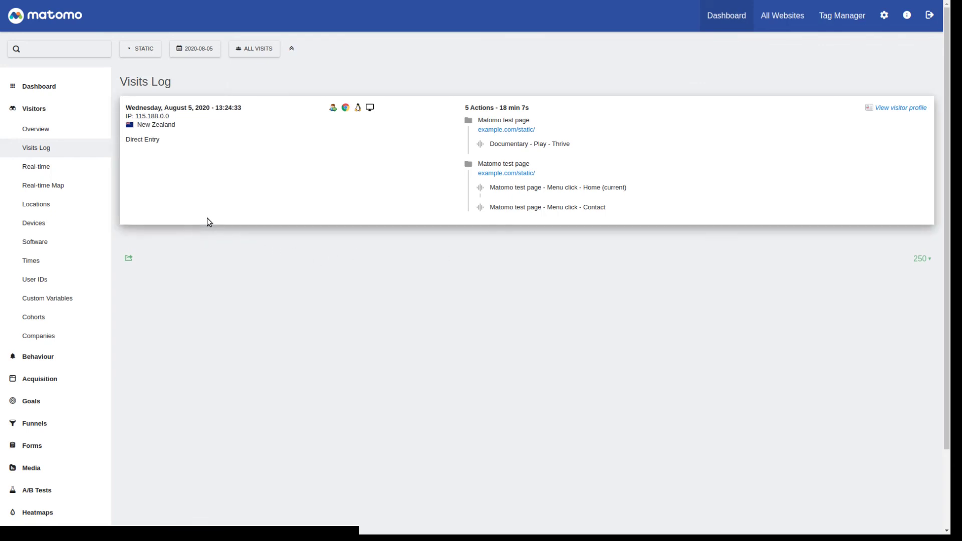
# Switch to Matomo and view the Events report in the Behaviour section for the static site.
pyautogui.click(42, 358)
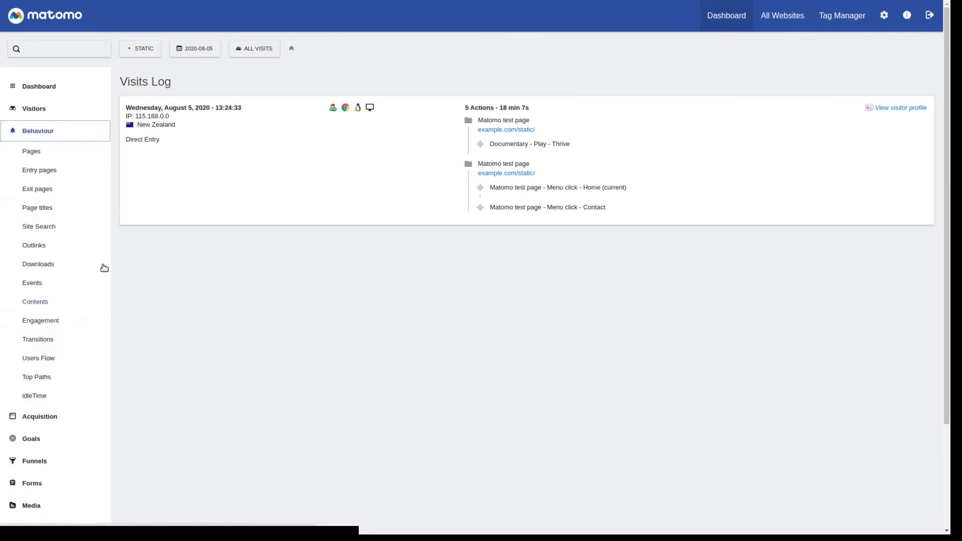
pyautogui.click(53, 288)
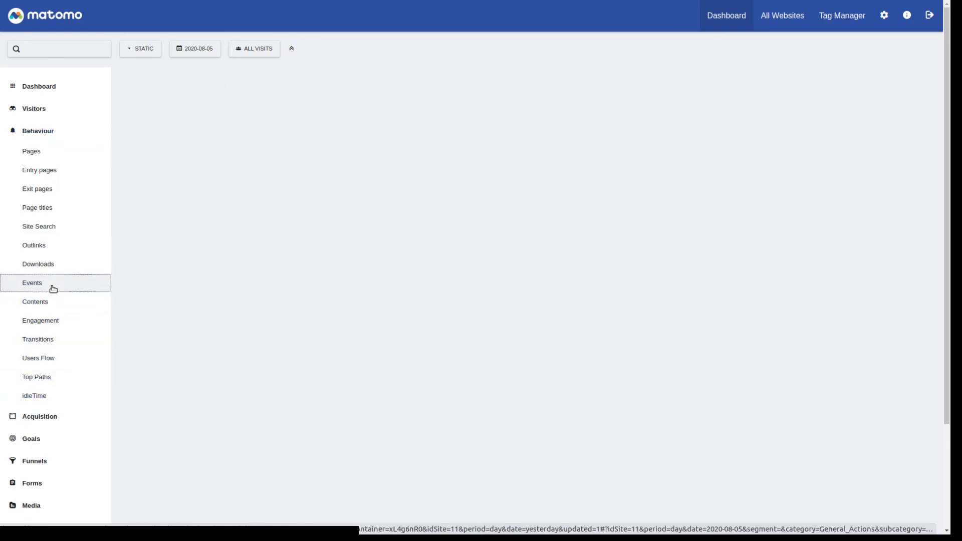